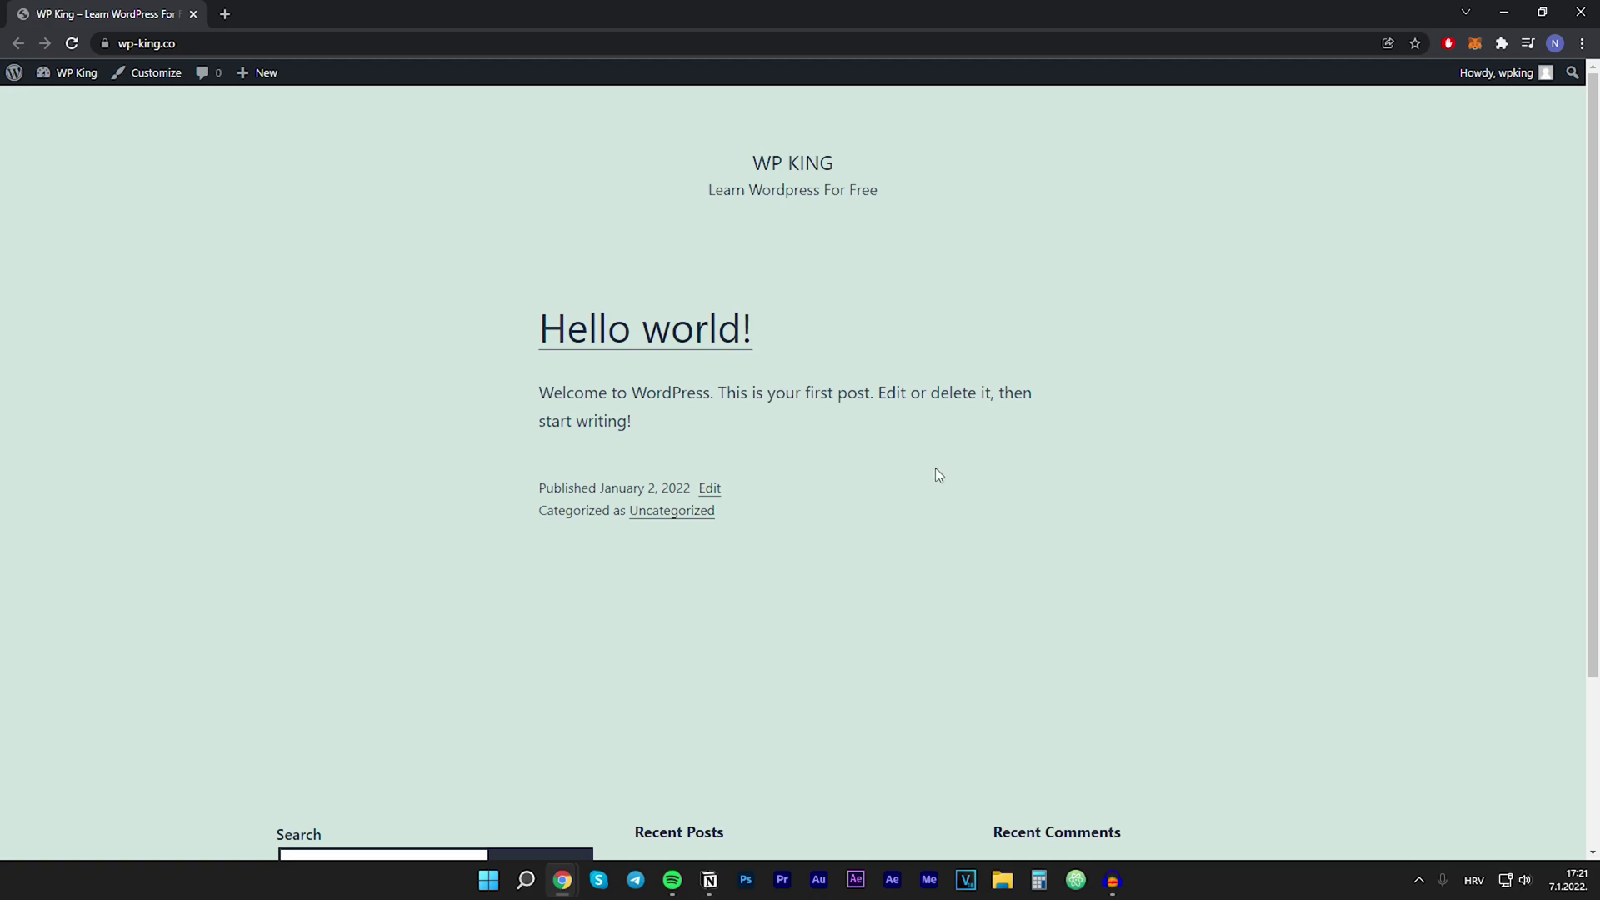
Search the Plugins > Add New directory for 'Maintenance'.
mouse_move(71, 73)
click(63, 101)
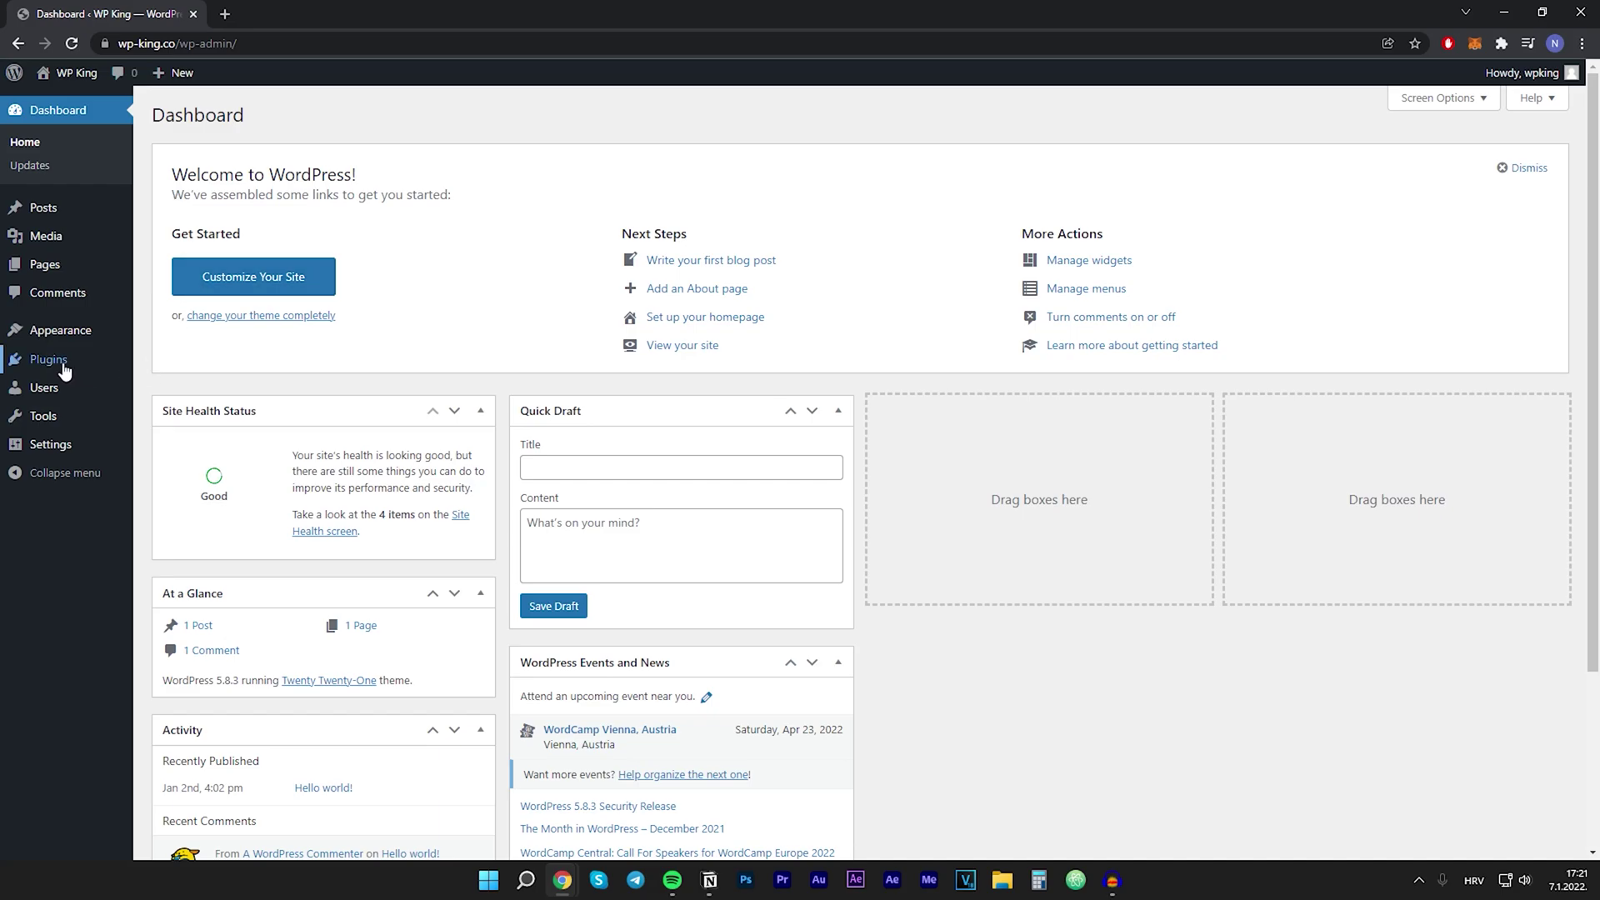
mouse_move(64, 370)
click(174, 390)
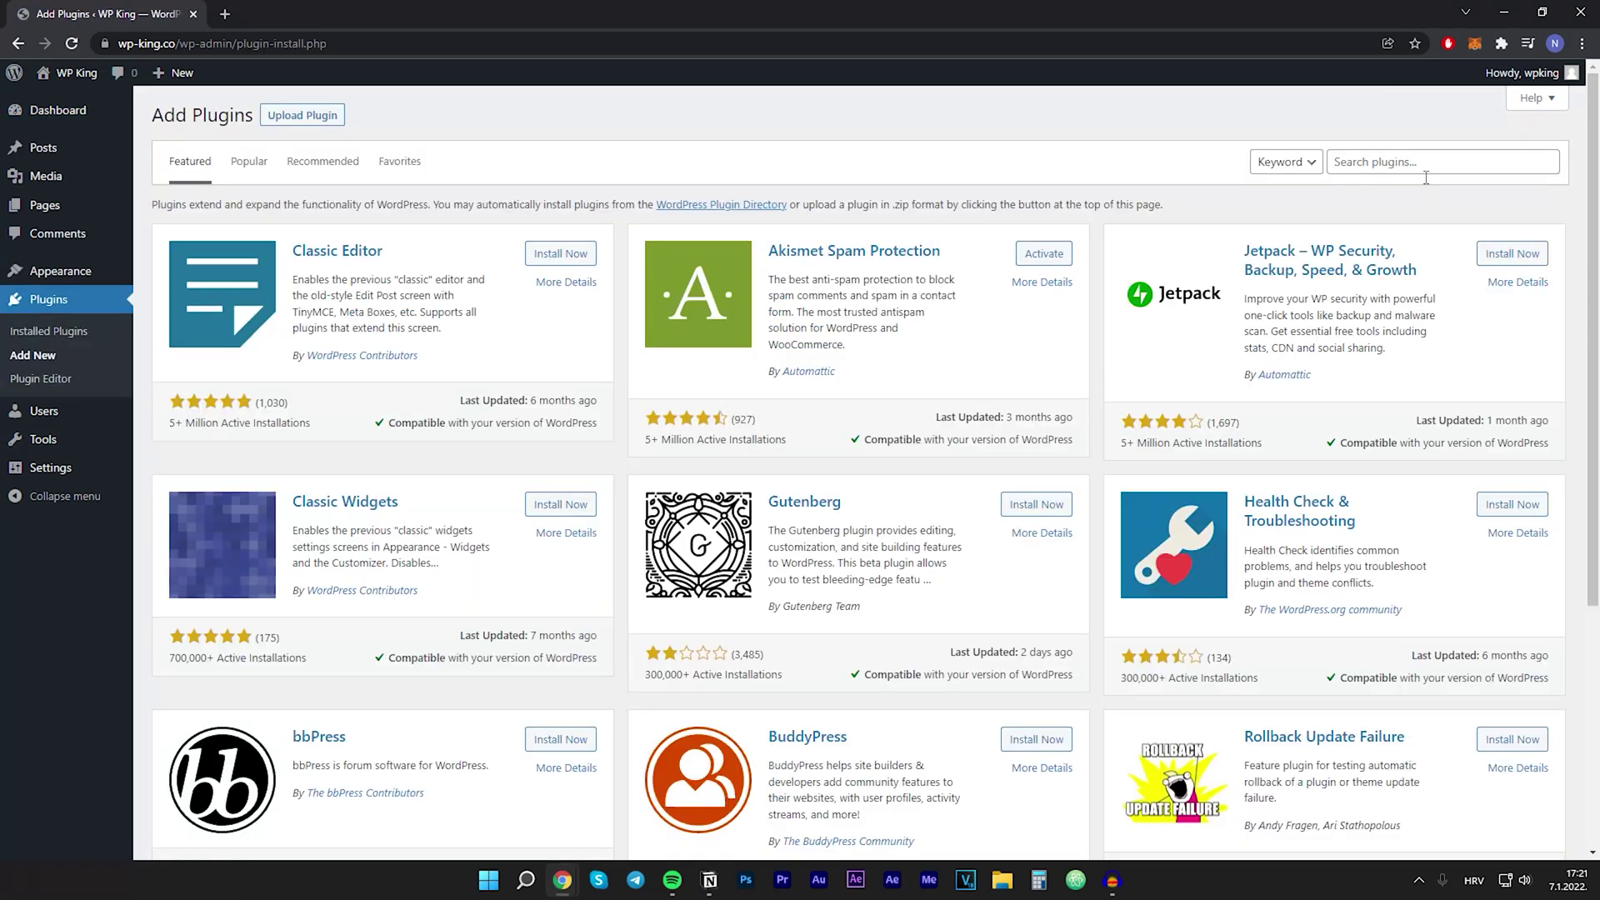
click(1411, 166)
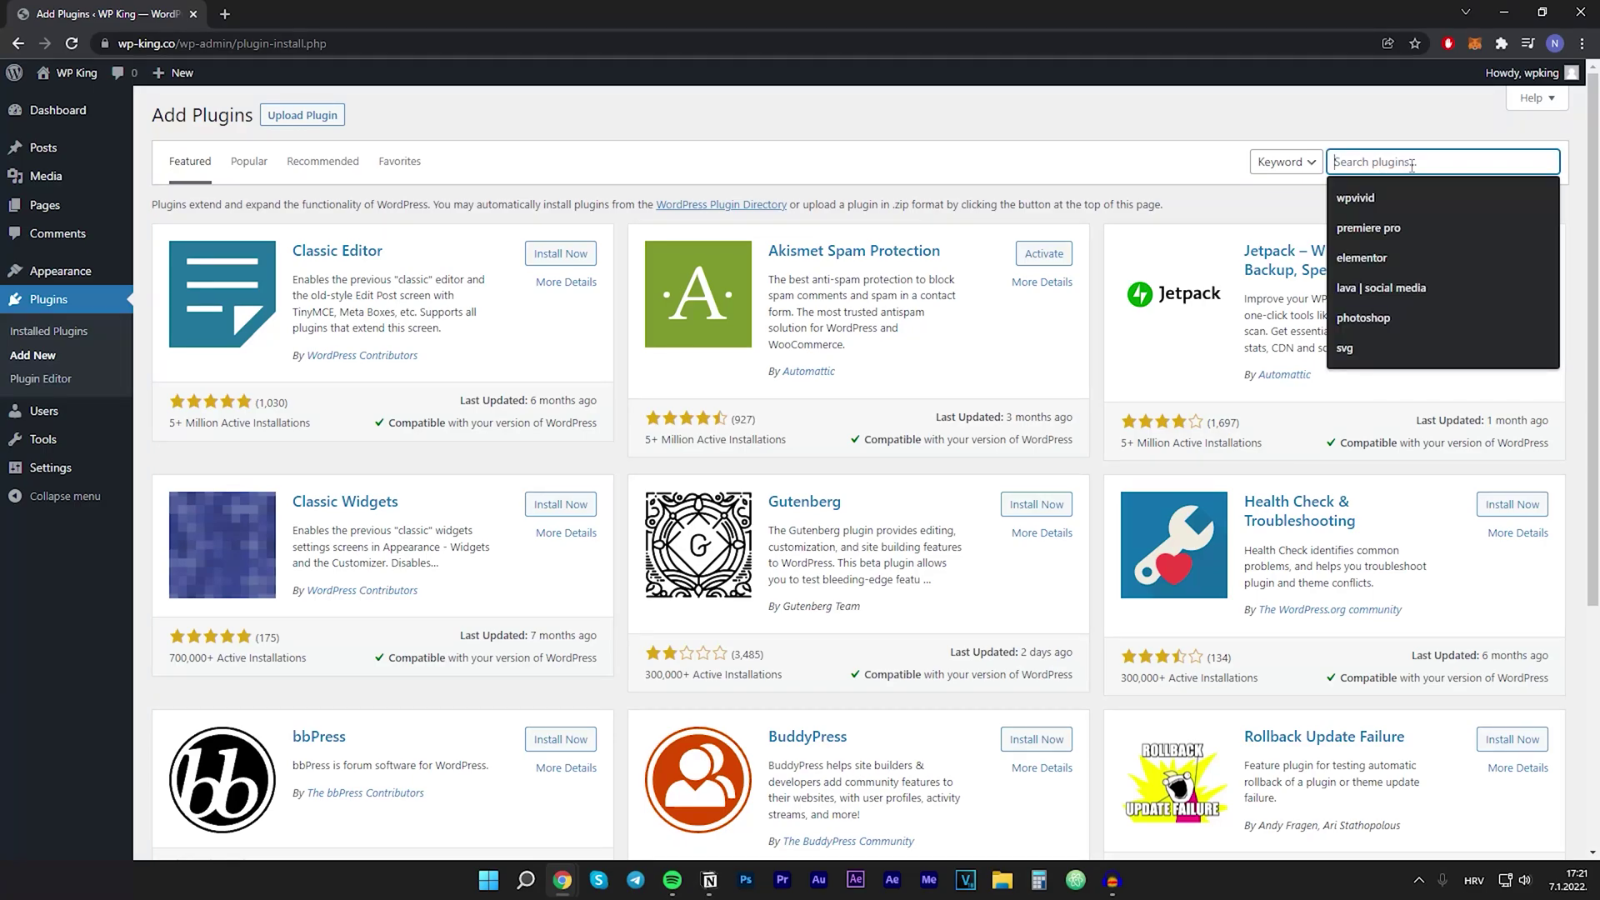
text(Maintenance)
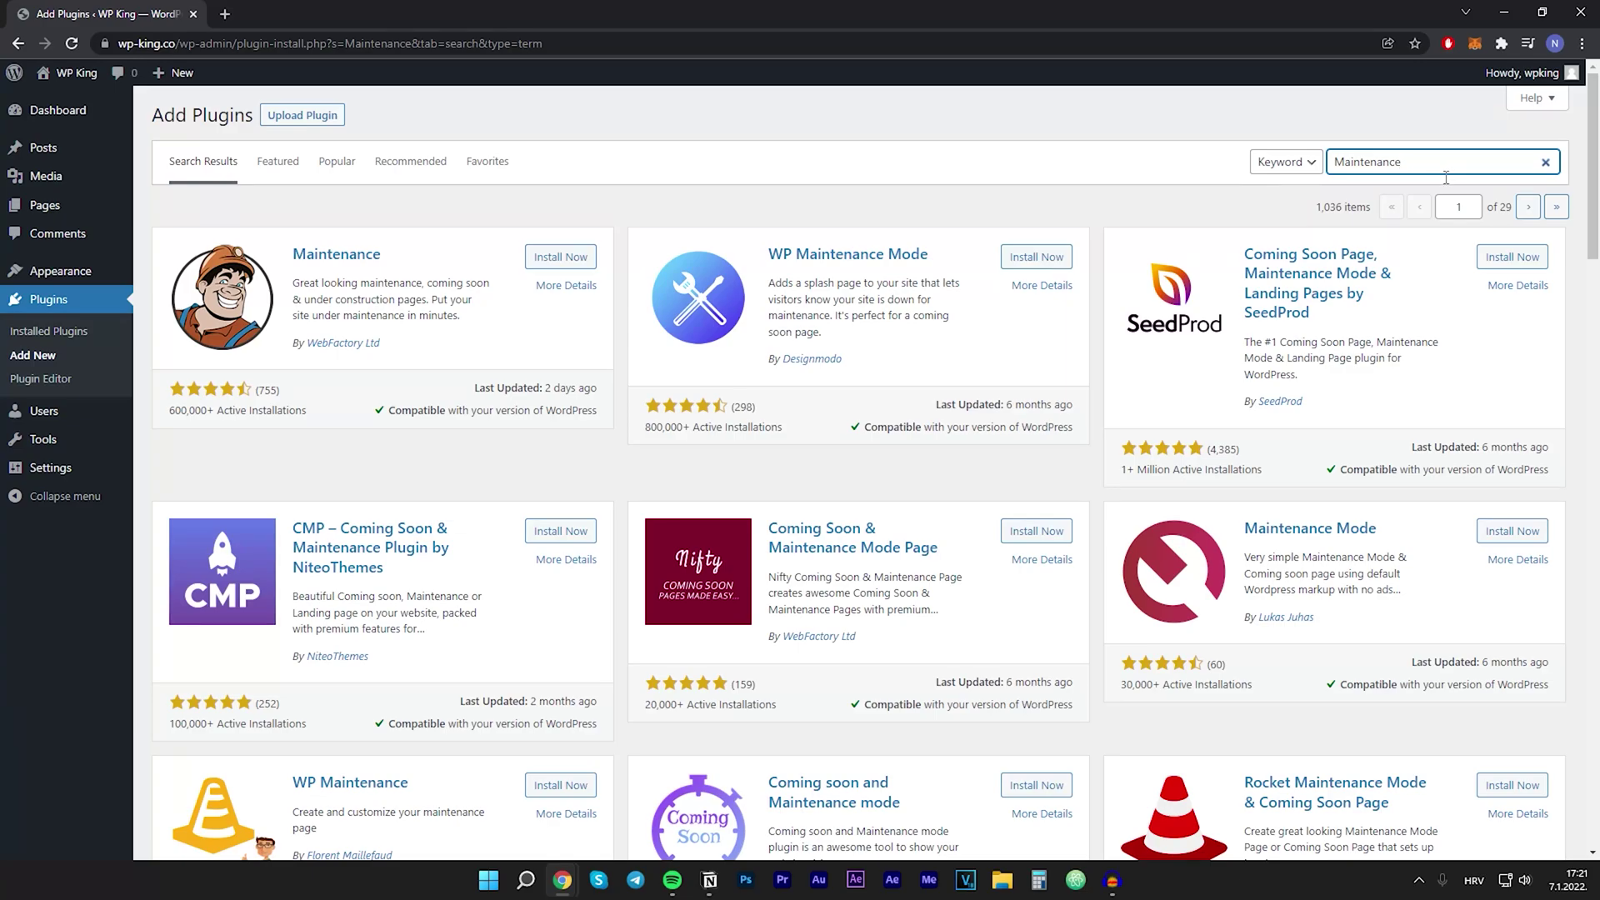
Install and activate the WebFactory Maintenance plugin, then open the live site in a new tab.
click(615, 469)
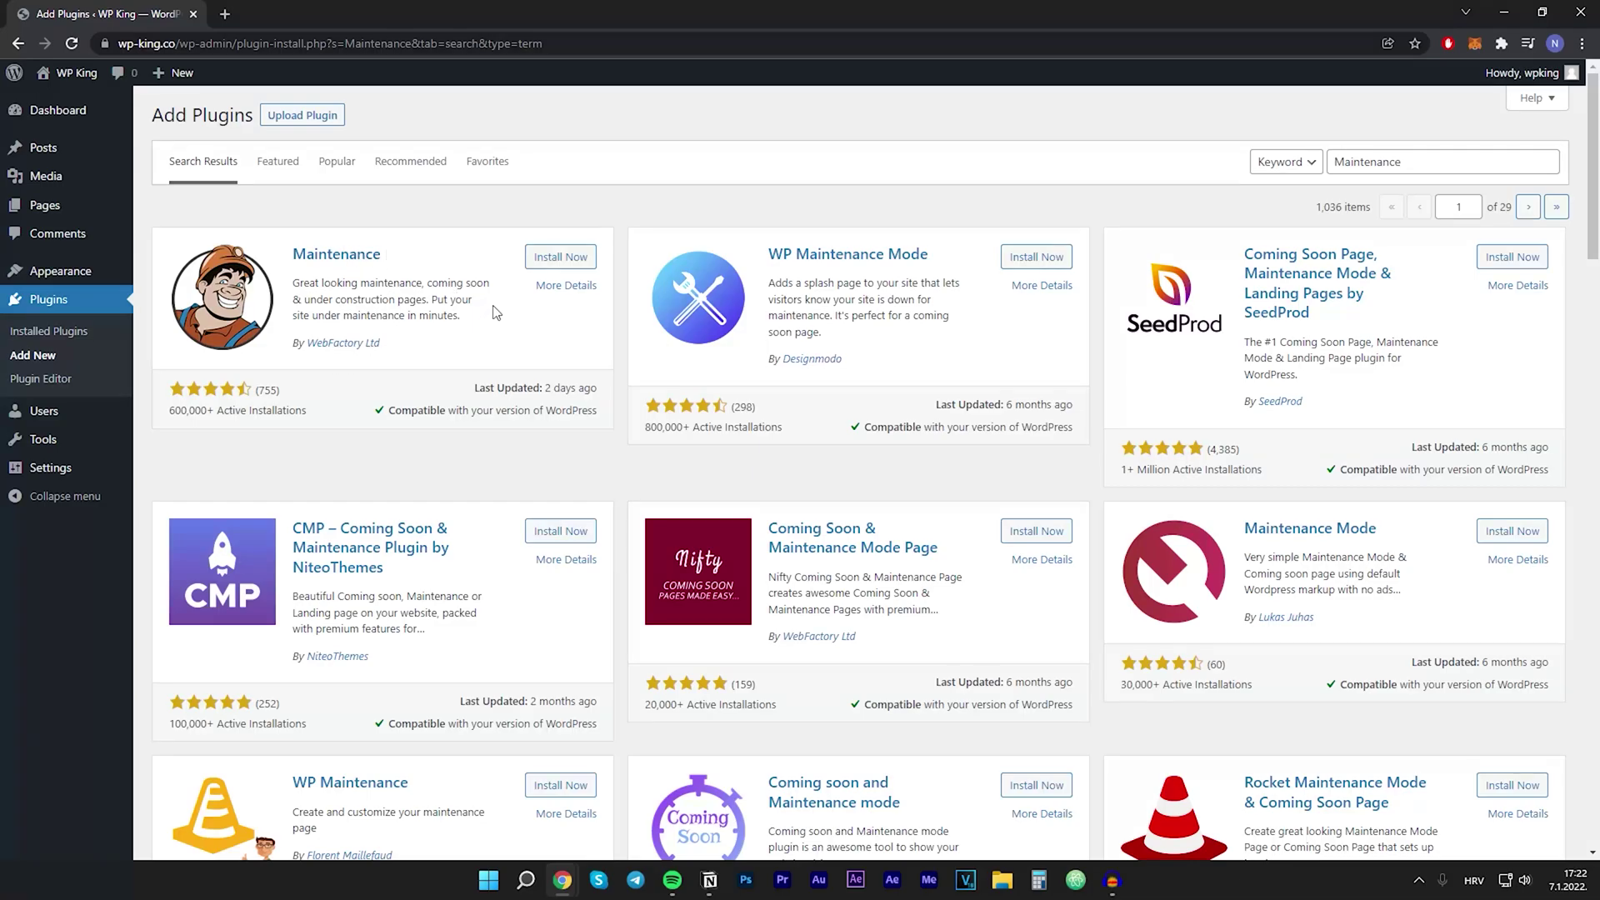
click(570, 260)
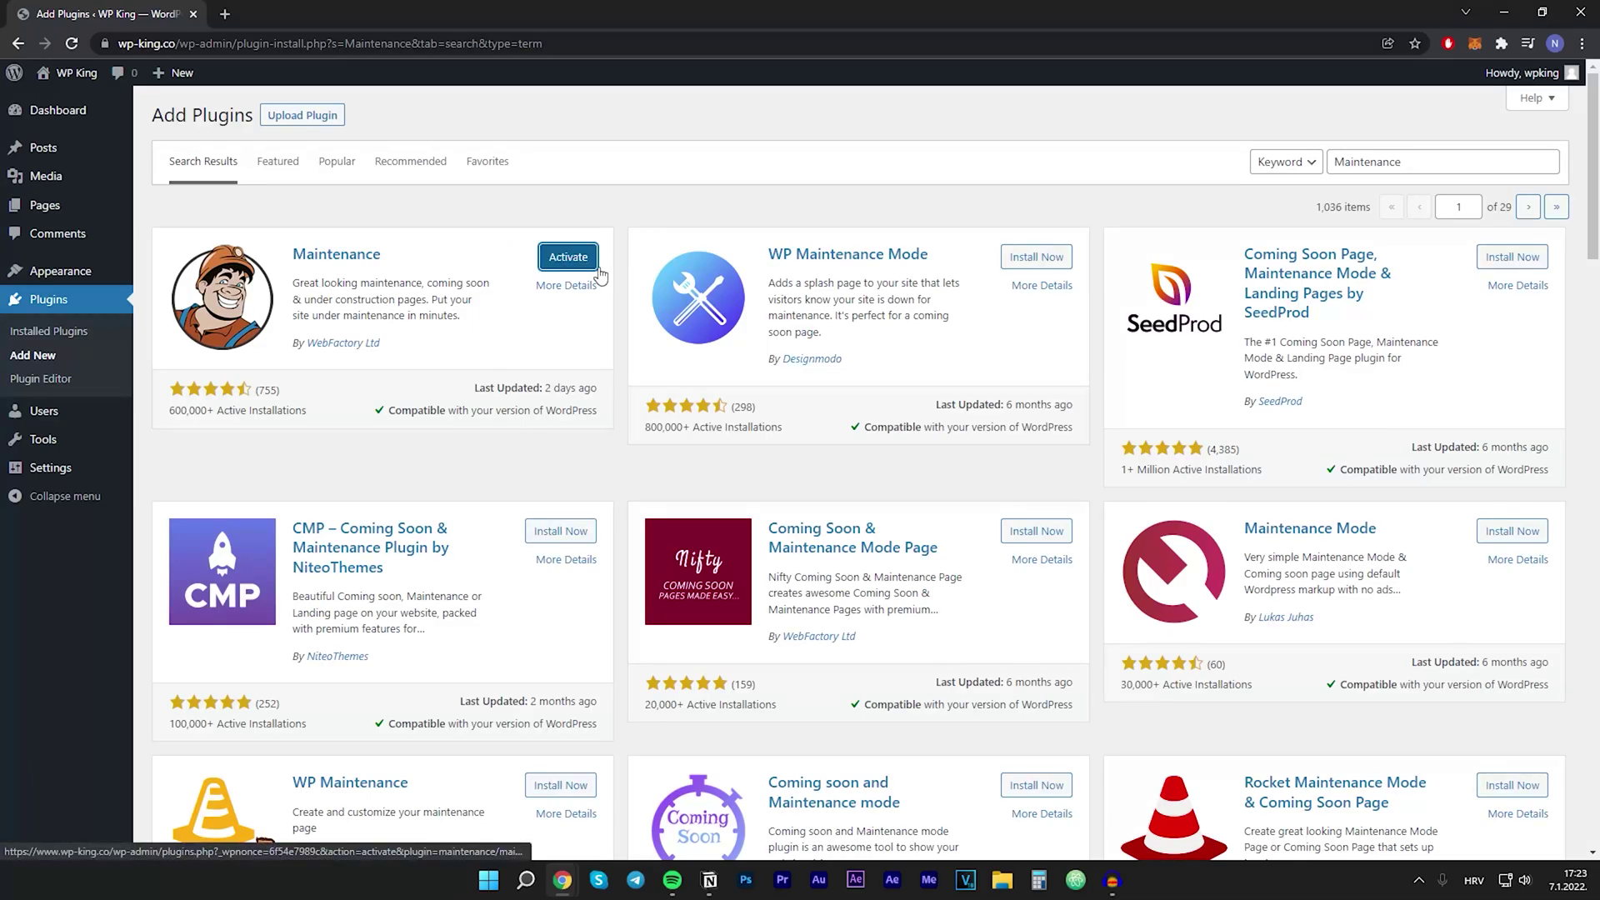
click(578, 264)
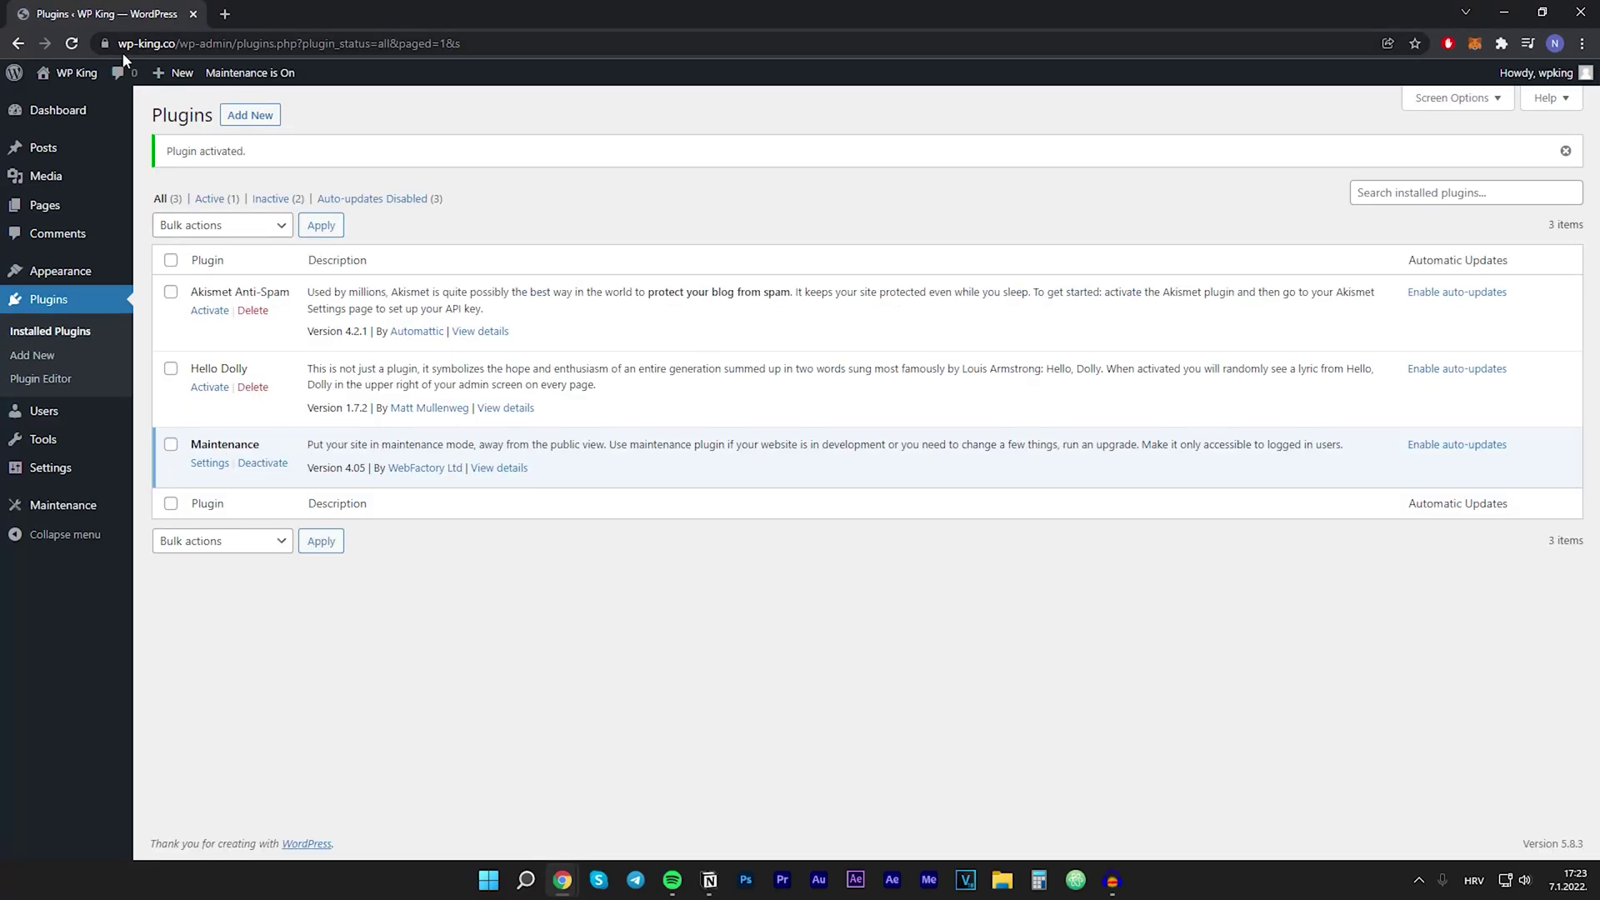
middle_click(67, 101)
Open the Maintenance settings and preview the page reading 'Maintenance mode is on'.
click(359, 23)
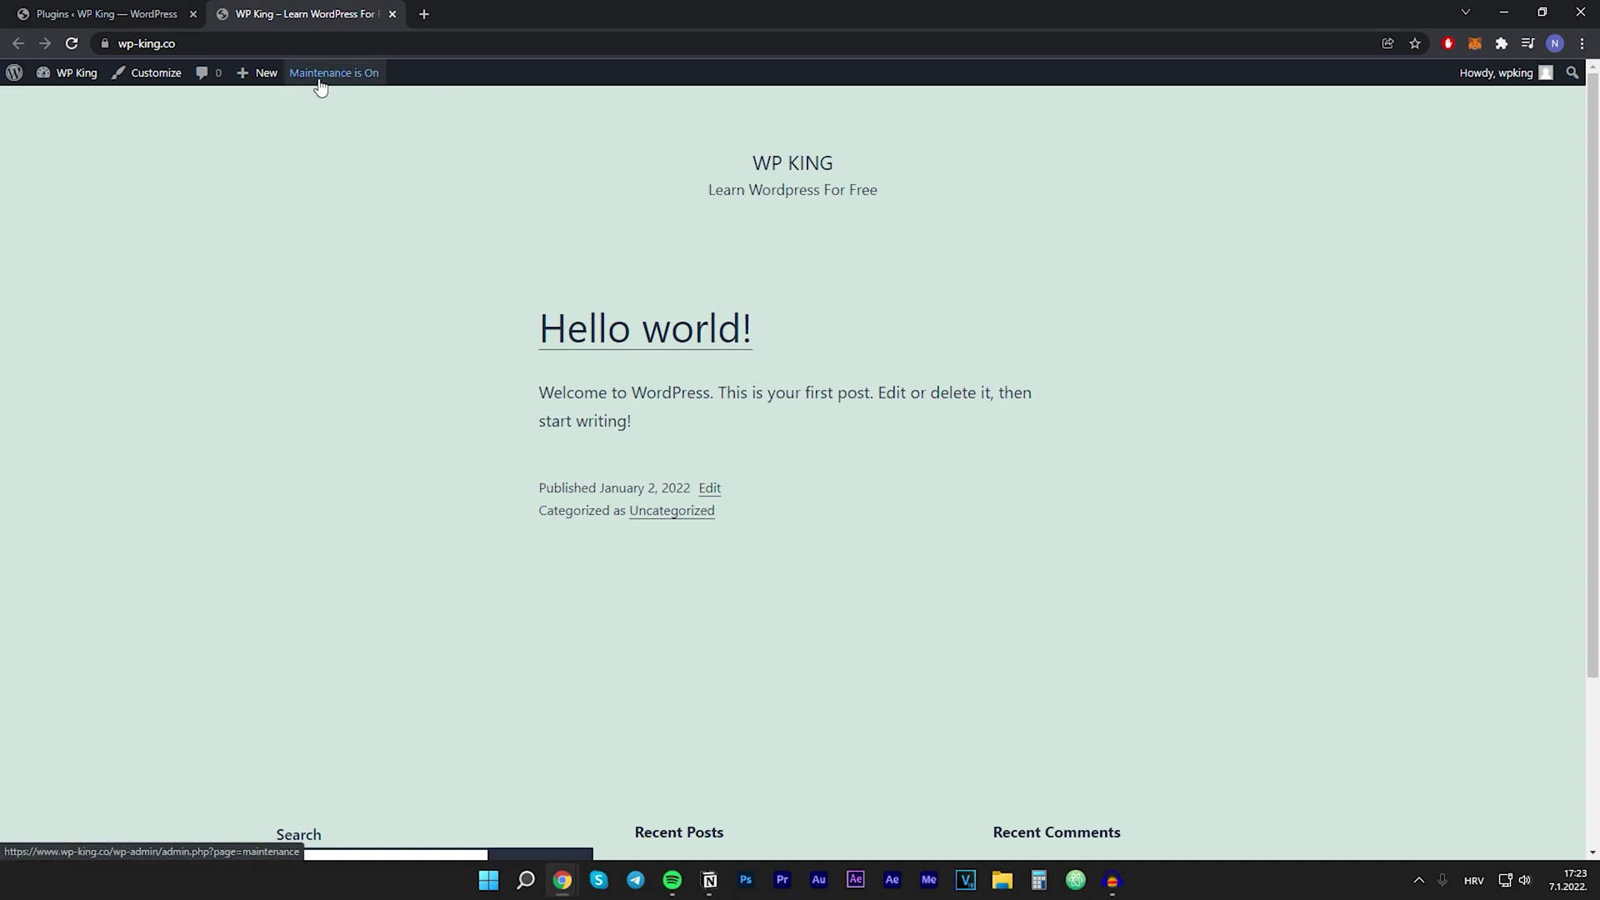
click(350, 75)
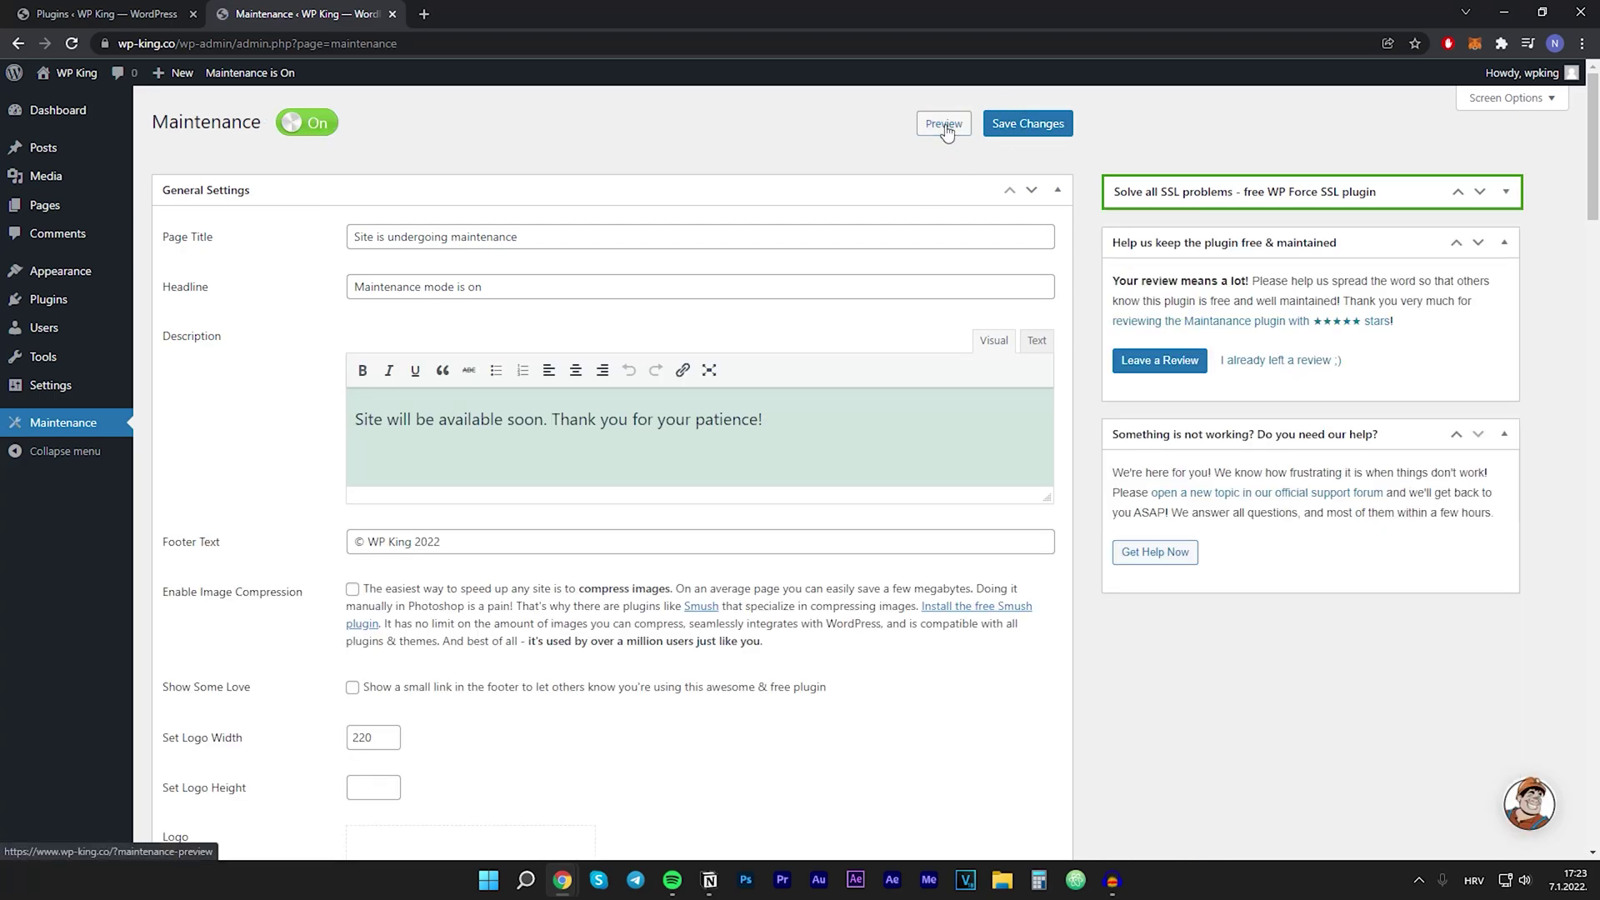
click(944, 125)
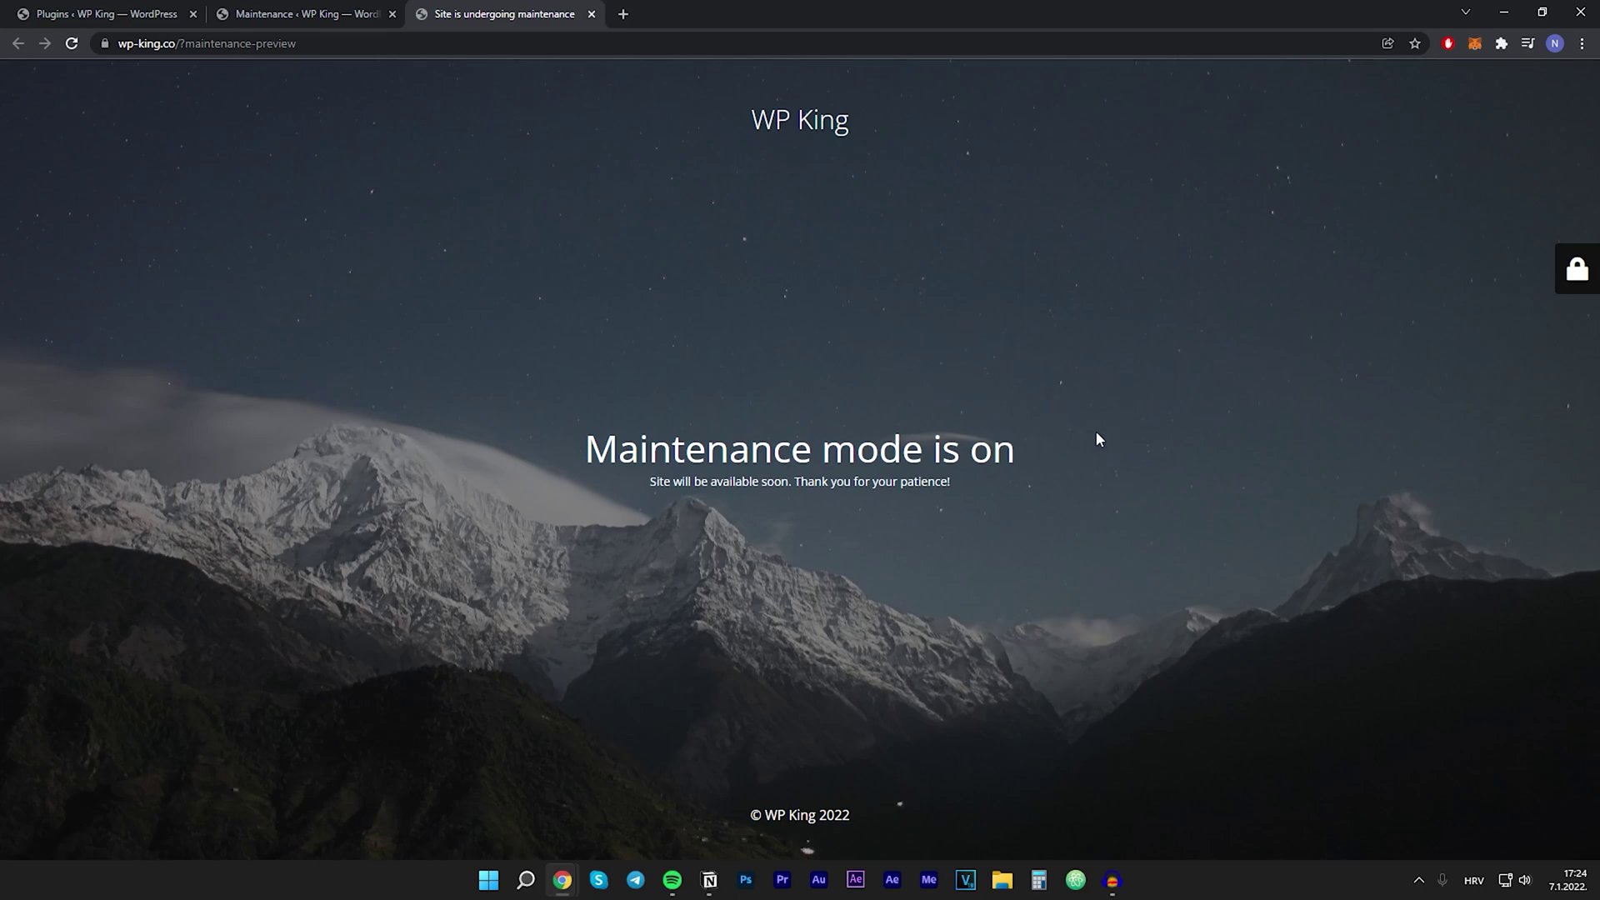
drag(1097, 432, 642, 449)
click(915, 214)
Change the maintenance page title to 'Maintenance Mode'.
click(303, 17)
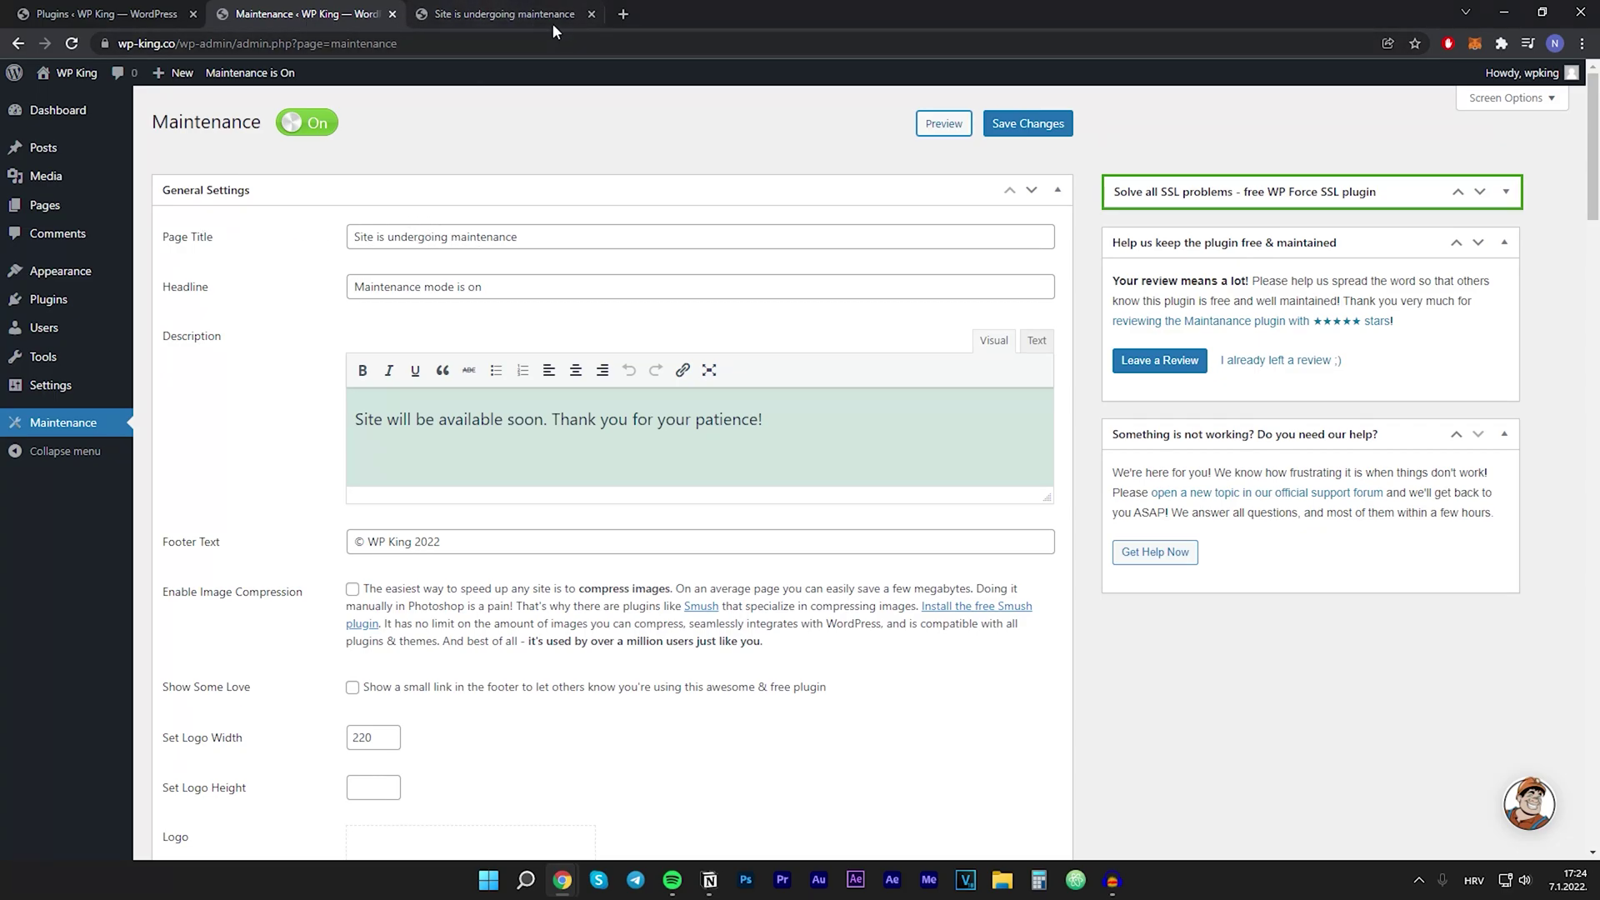
drag(450, 236, 261, 247)
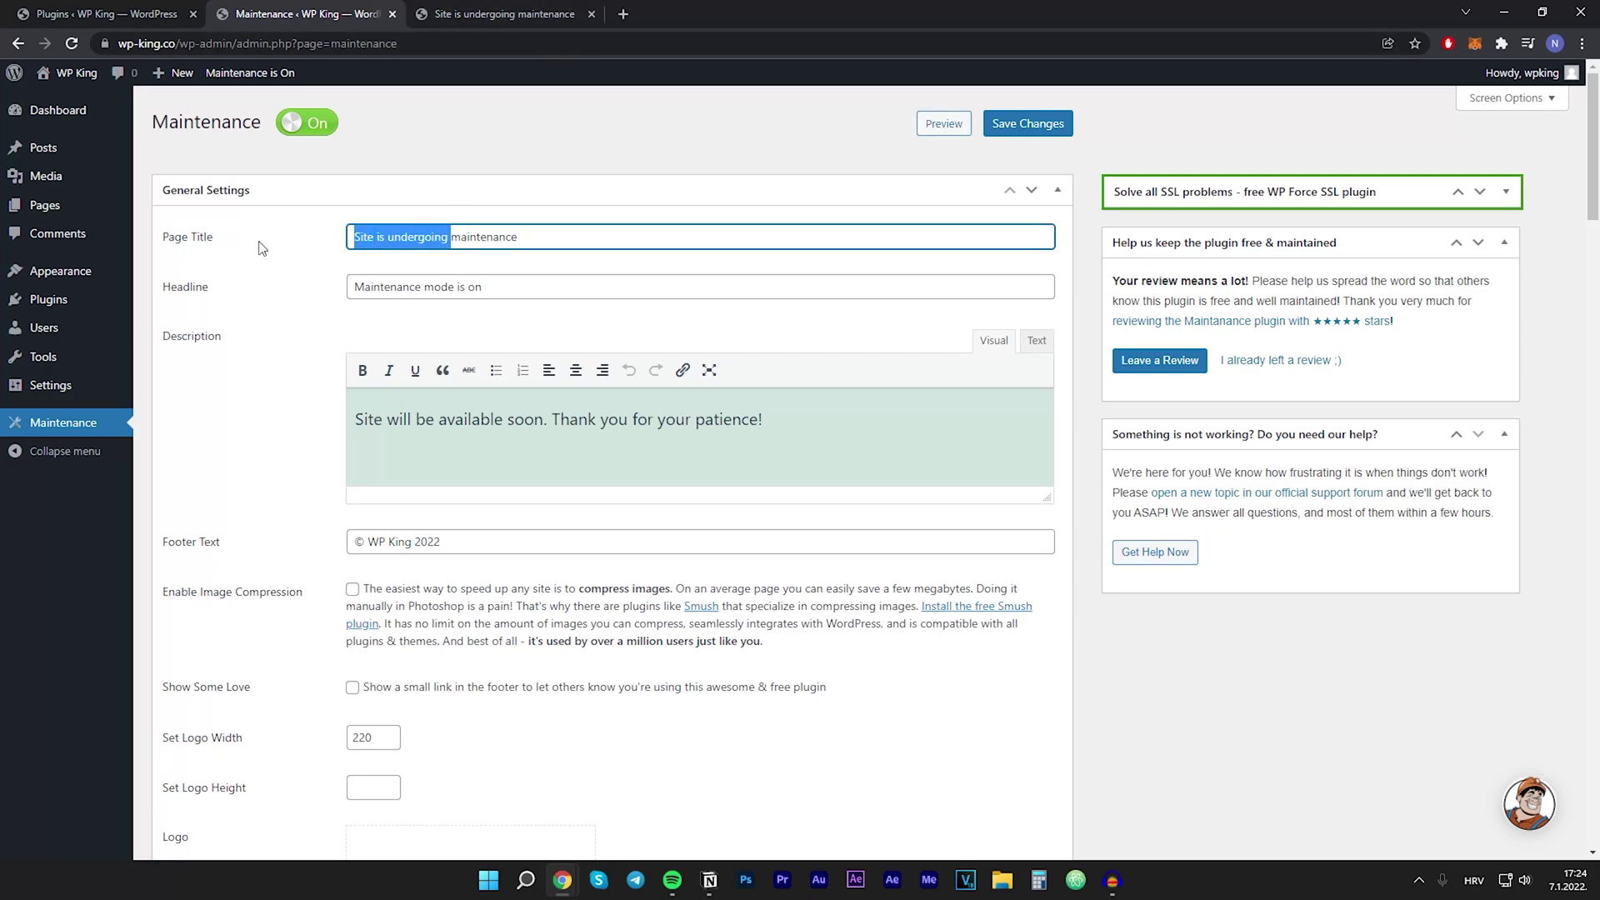
key(BackSpace)
text(M)
key(End)
text(Mode)
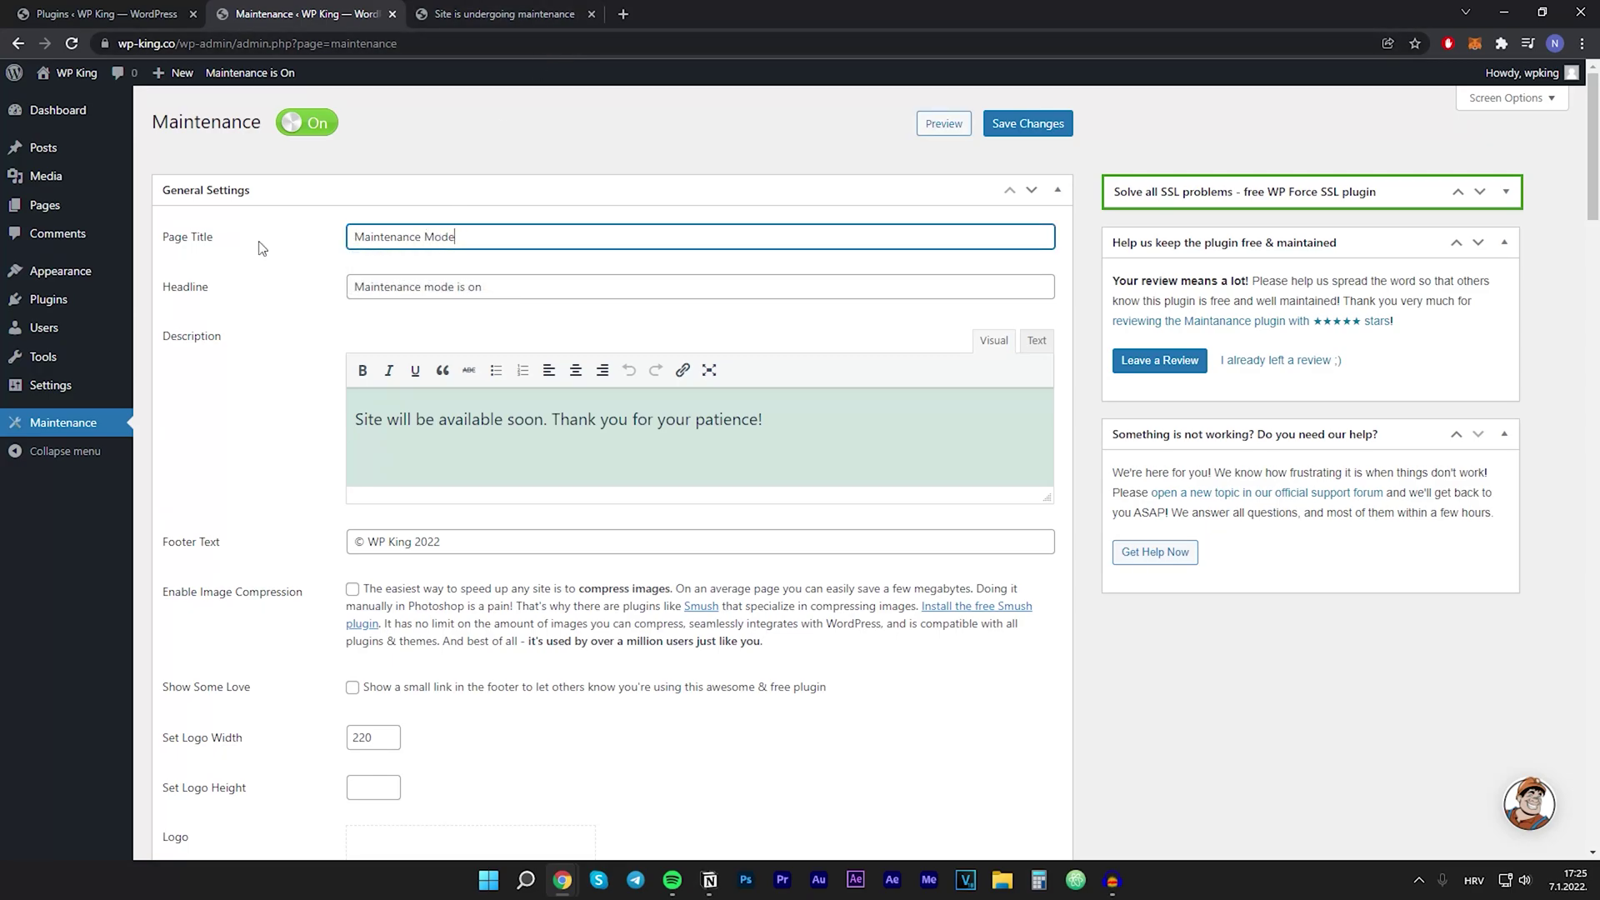
Replace the headline with 'We're working on the website.'.
click(515, 14)
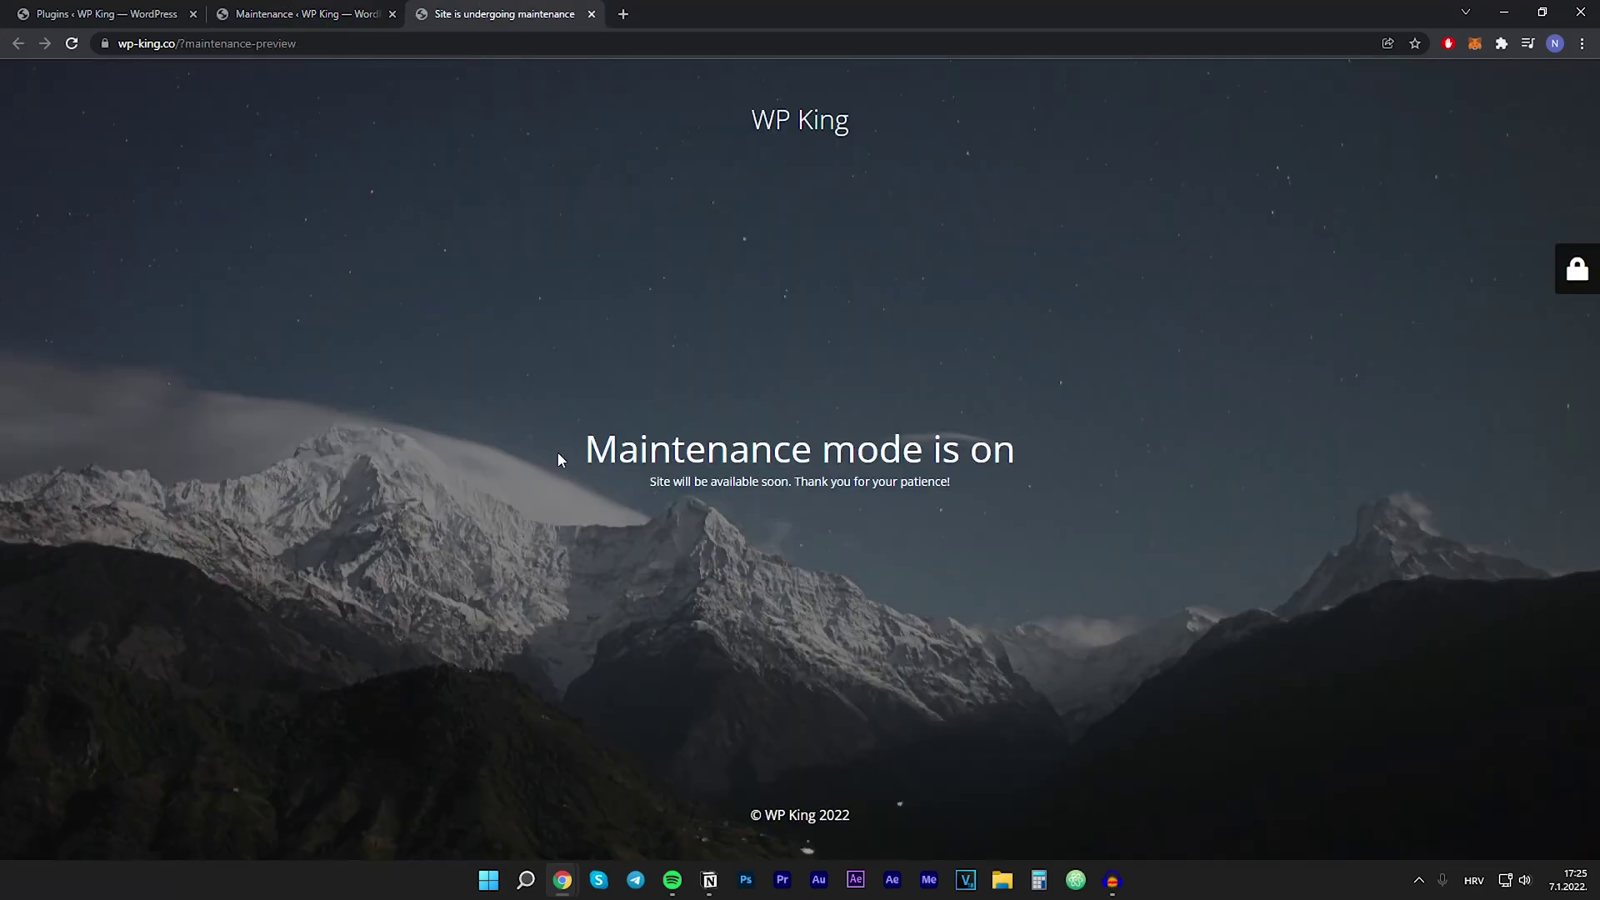
drag(559, 459, 1017, 433)
click(1021, 432)
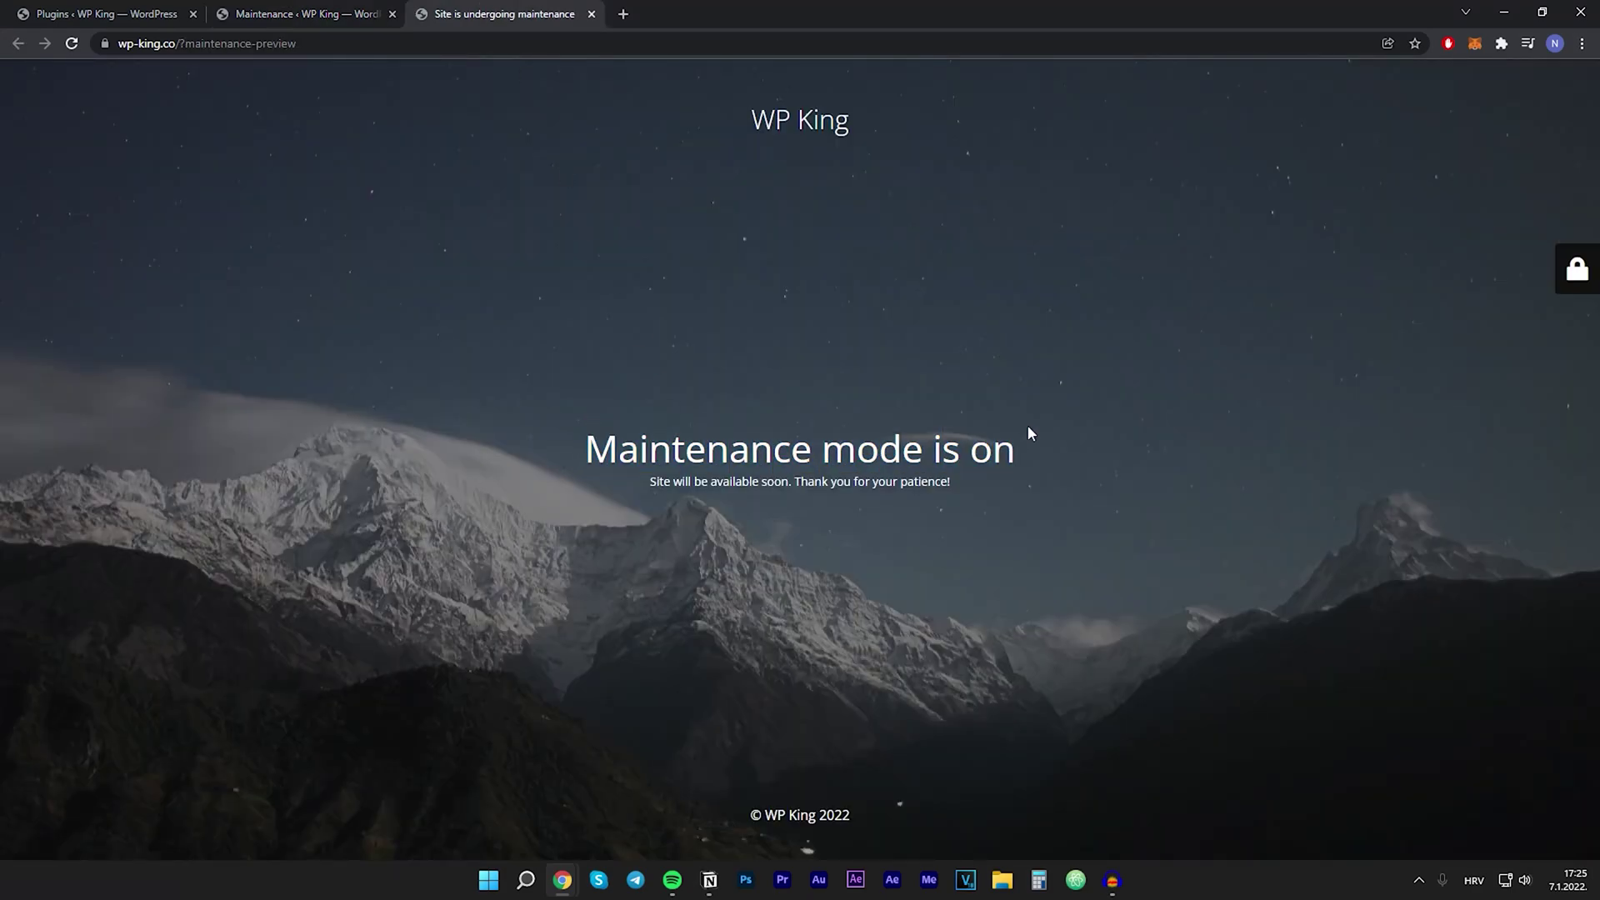
click(319, 10)
triple_click(530, 287)
key(BackSpace)
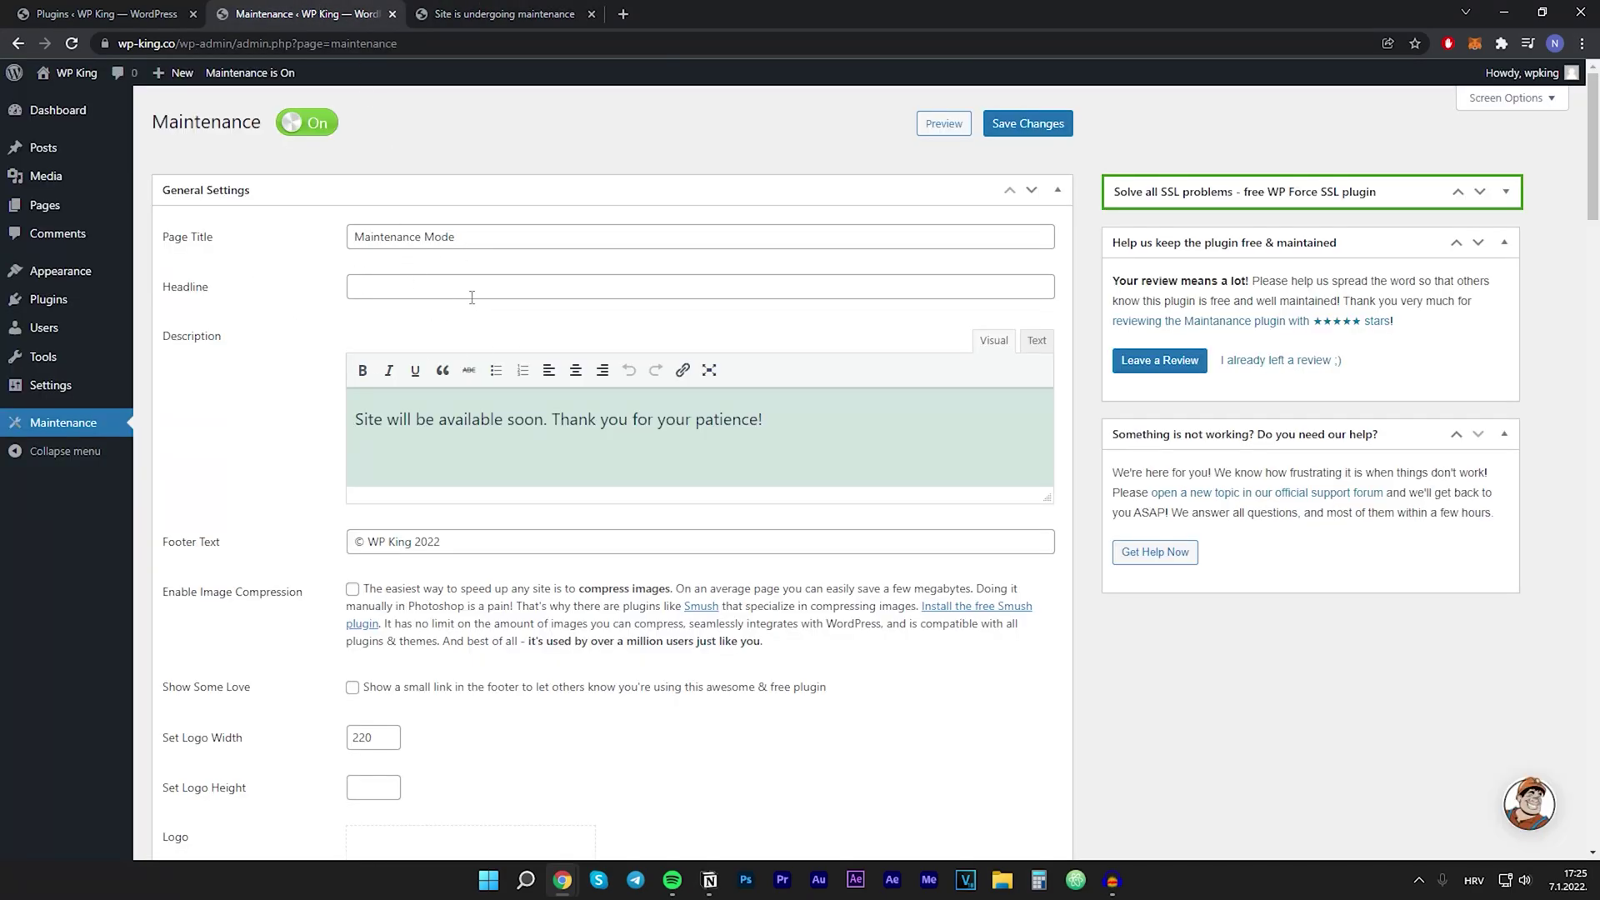
click(472, 292)
text(We're)
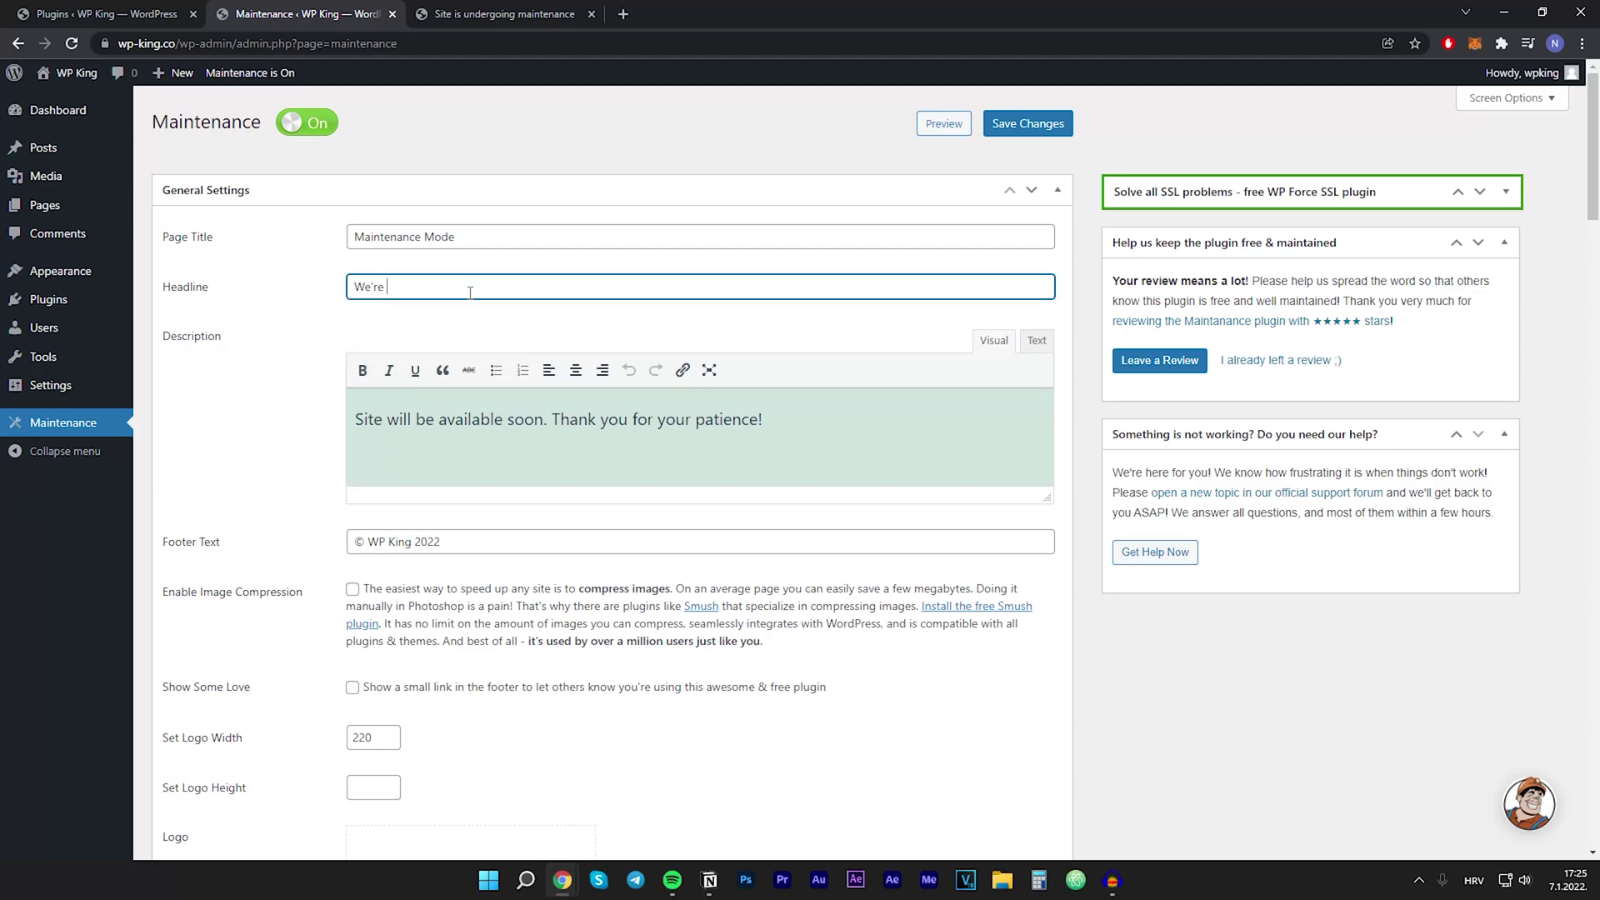
text( working on the website.)
click(481, 310)
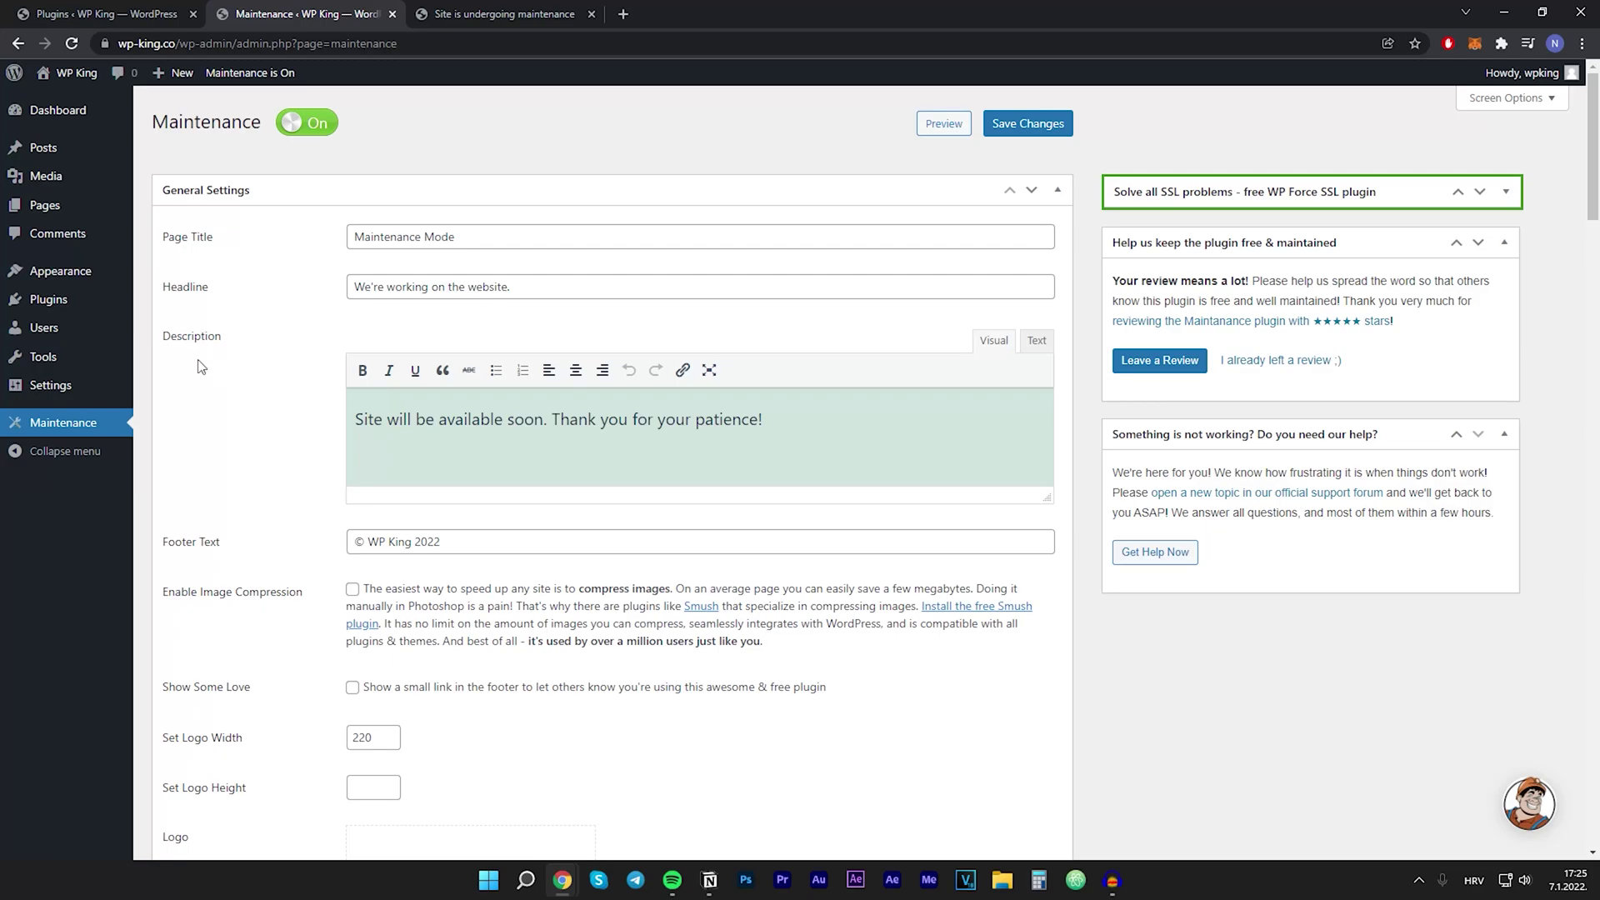
Delete the thank-you sentence so the description reads 'Site will be available soon.'.
click(553, 6)
drag(649, 481, 956, 483)
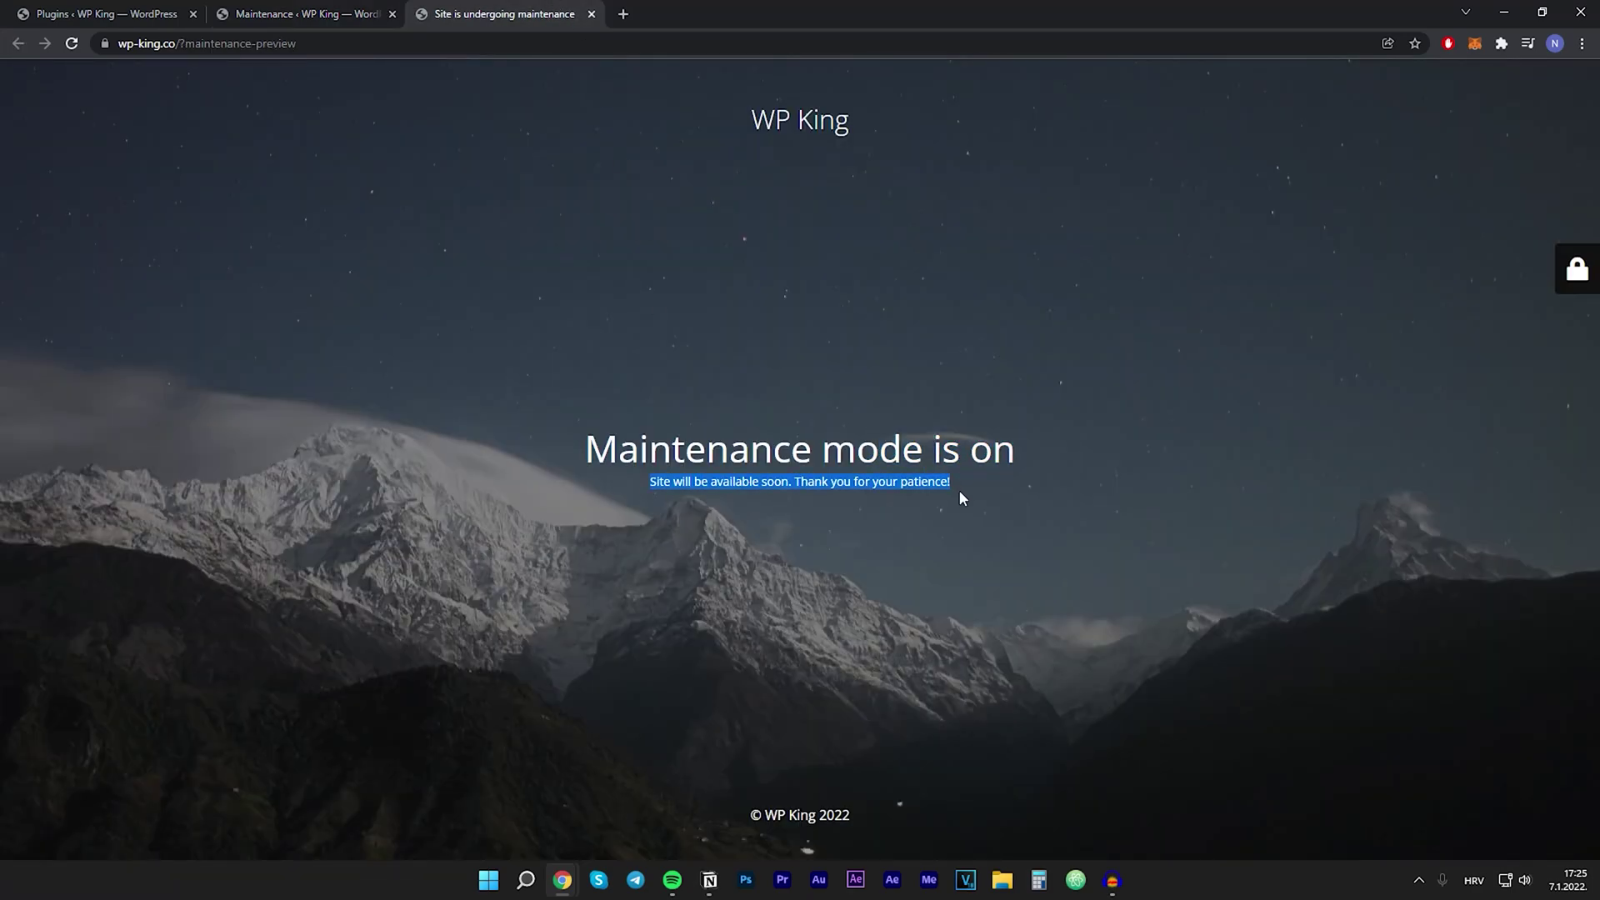
click(322, 8)
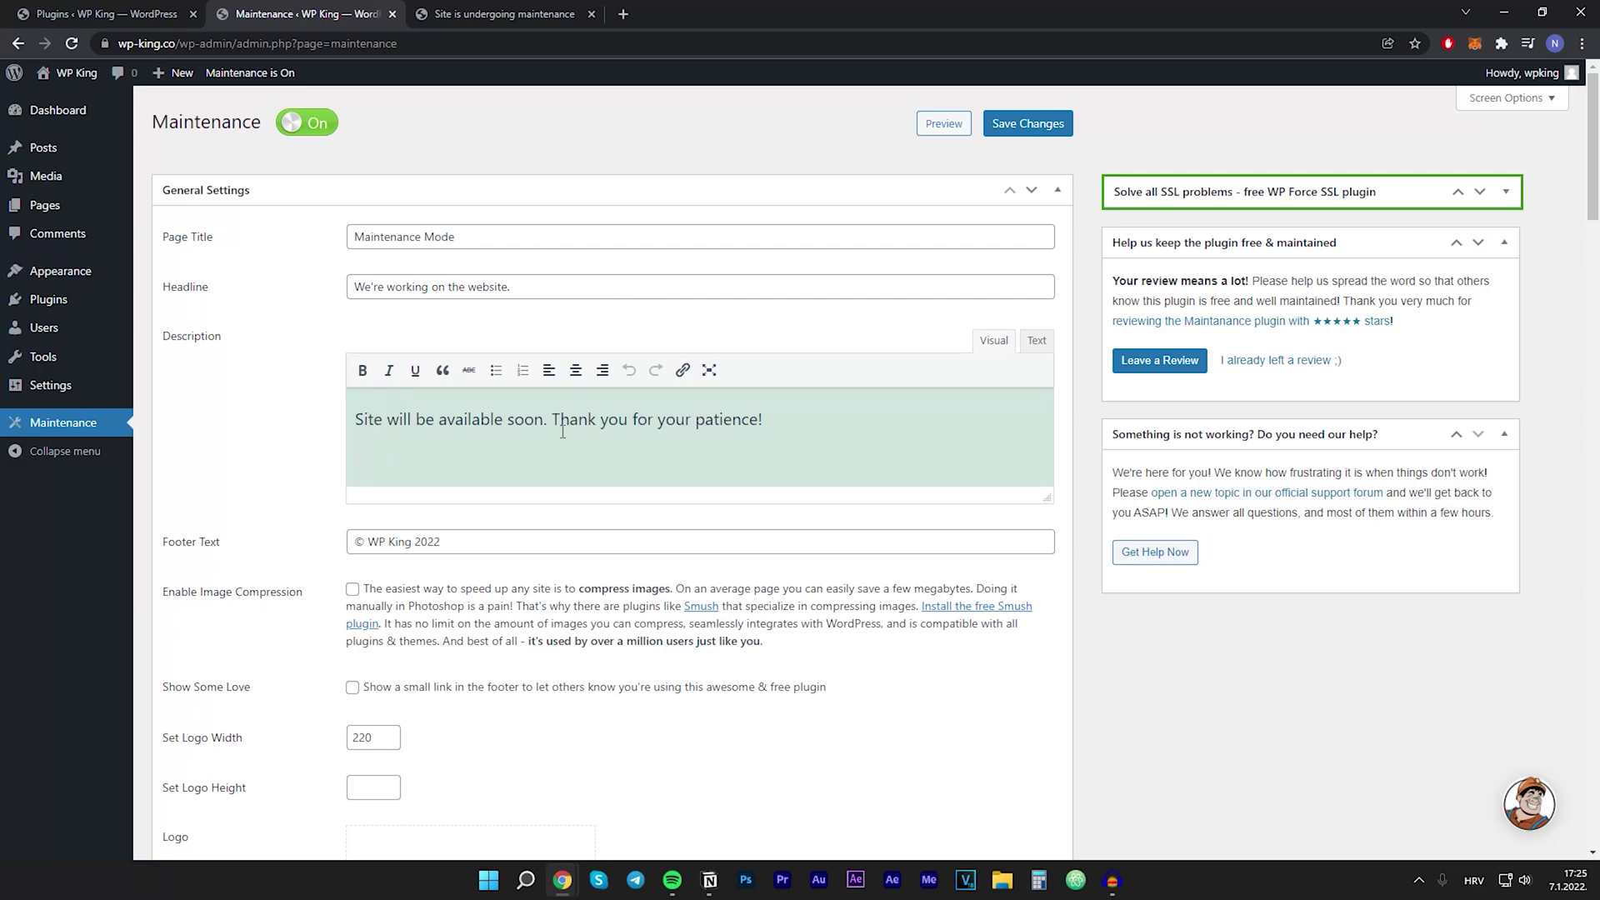
drag(555, 425, 804, 432)
key(BackSpace)
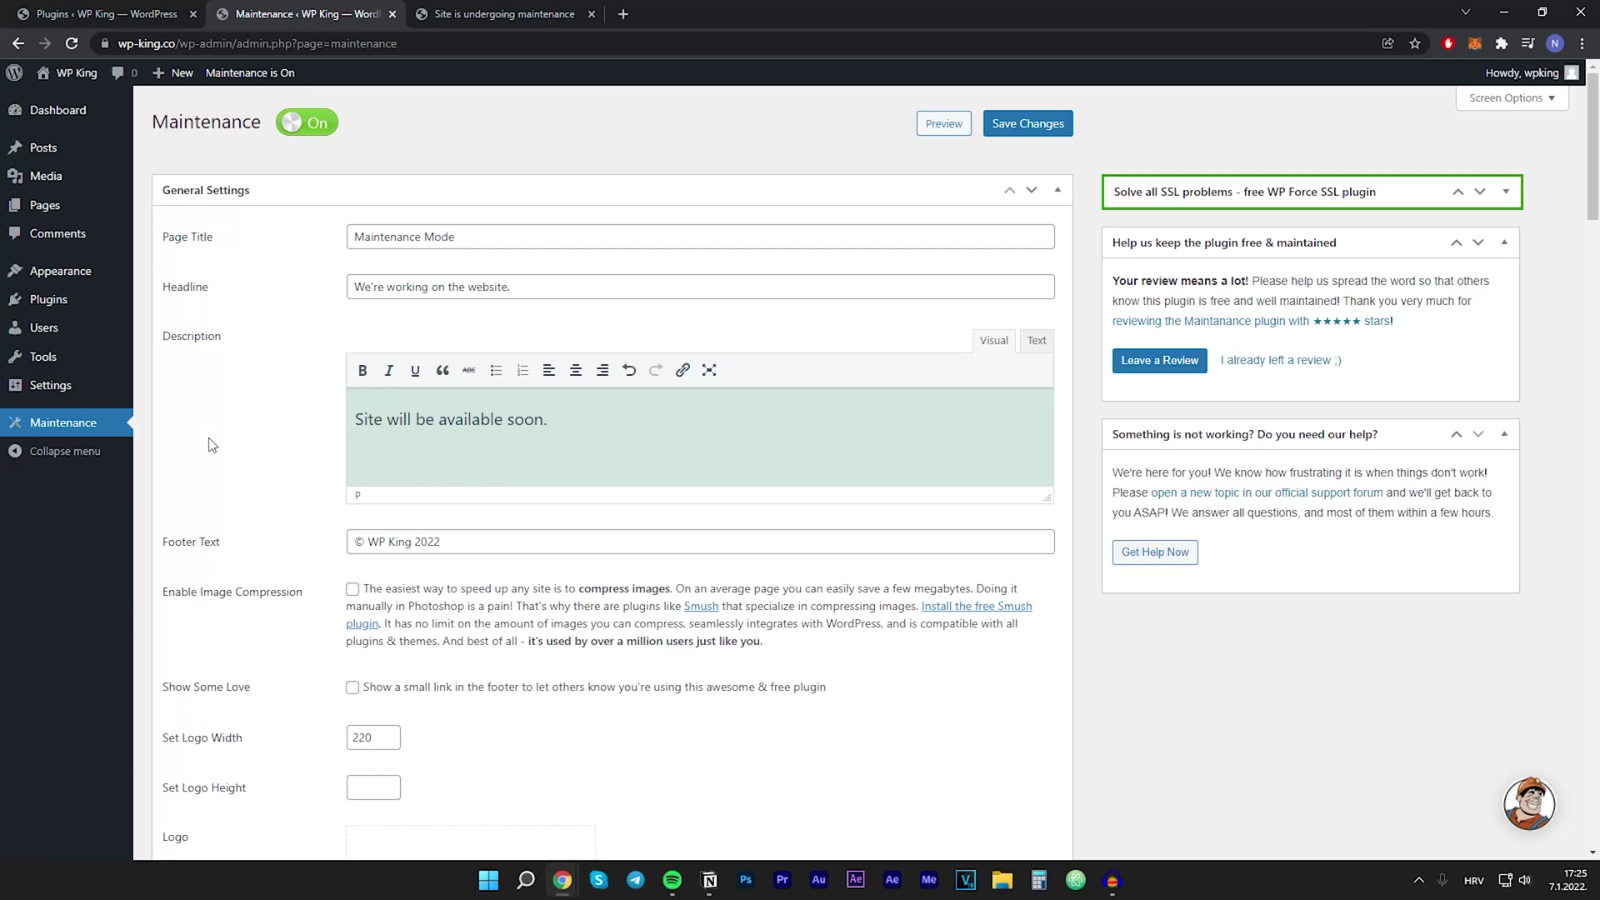
drag(248, 542, 164, 543)
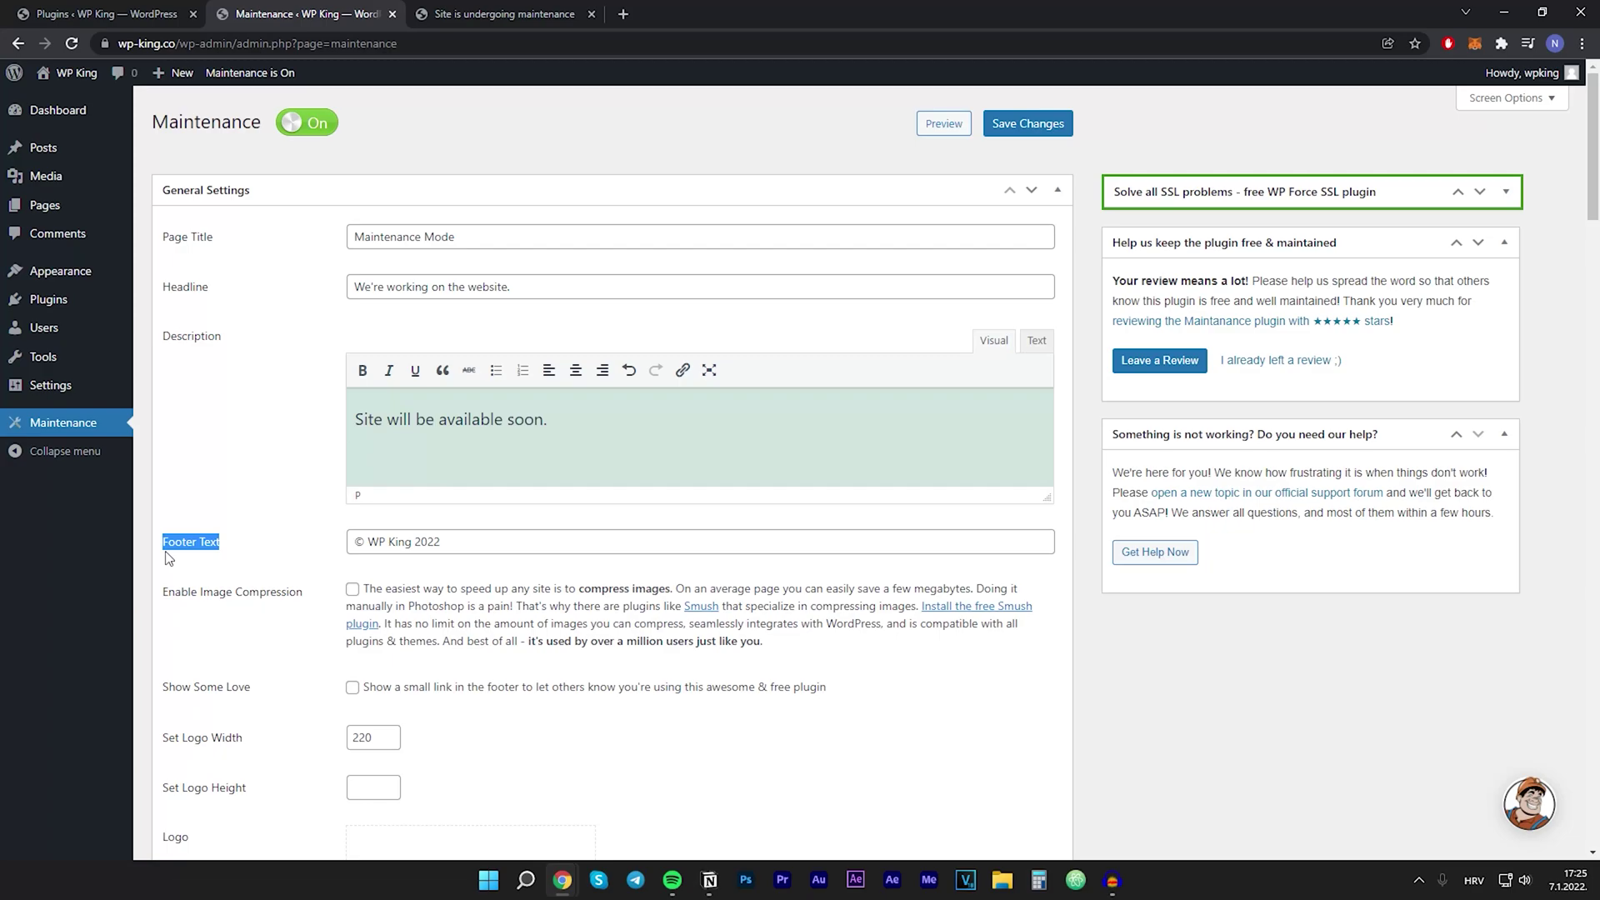
Check the preview's '© WP King 2022' footer, then scroll down to the Logo setting.
click(499, 13)
drag(858, 823, 728, 823)
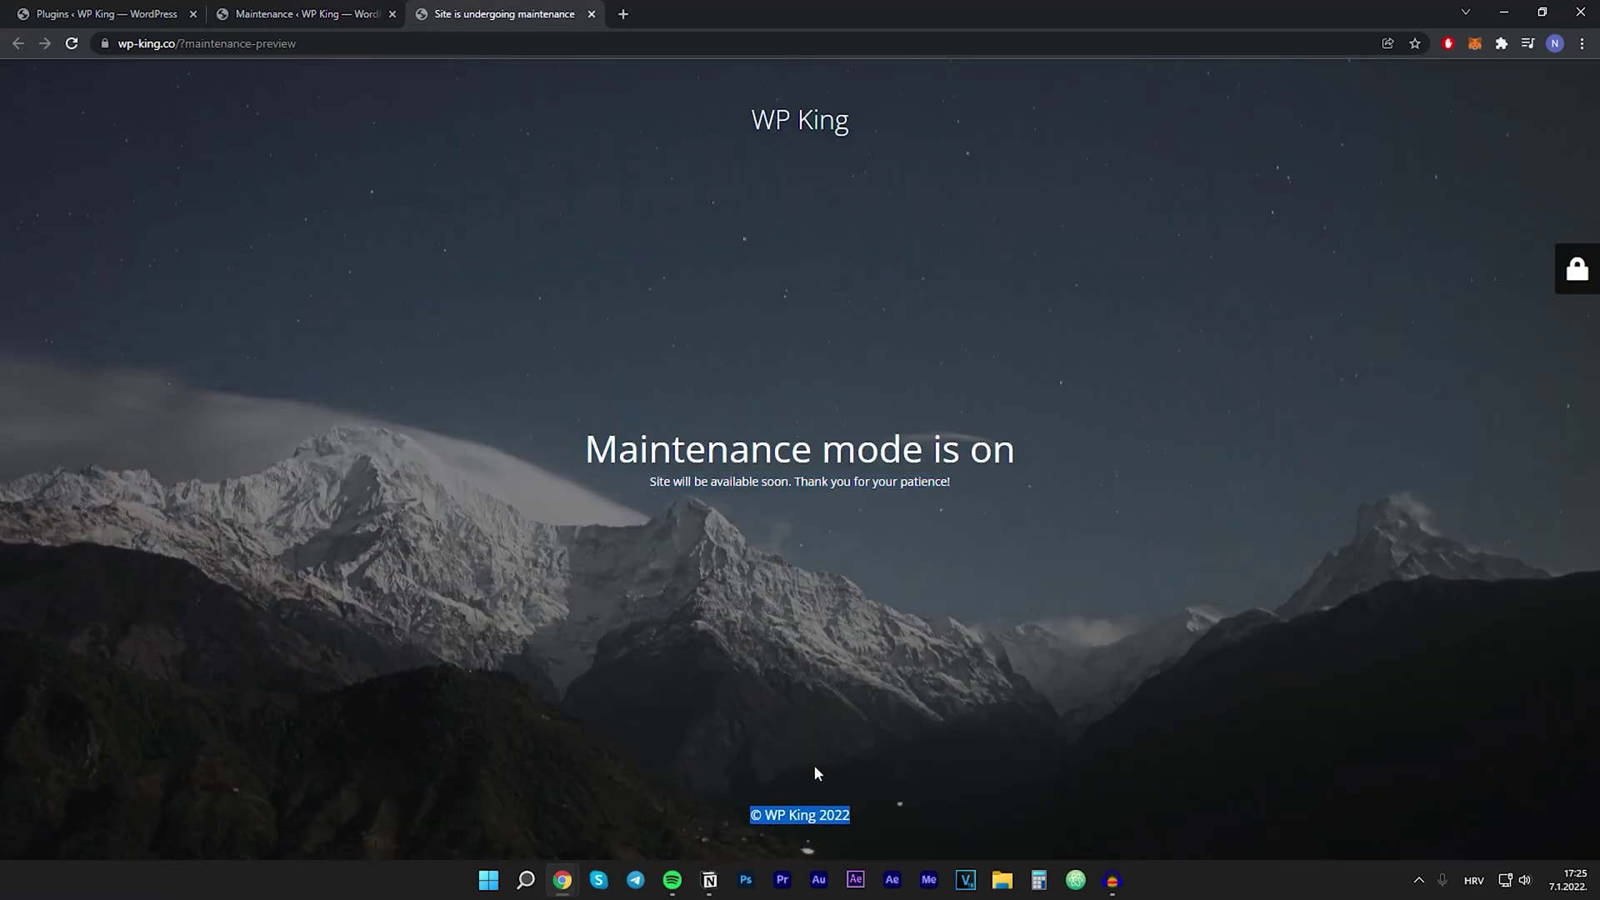
click(304, 13)
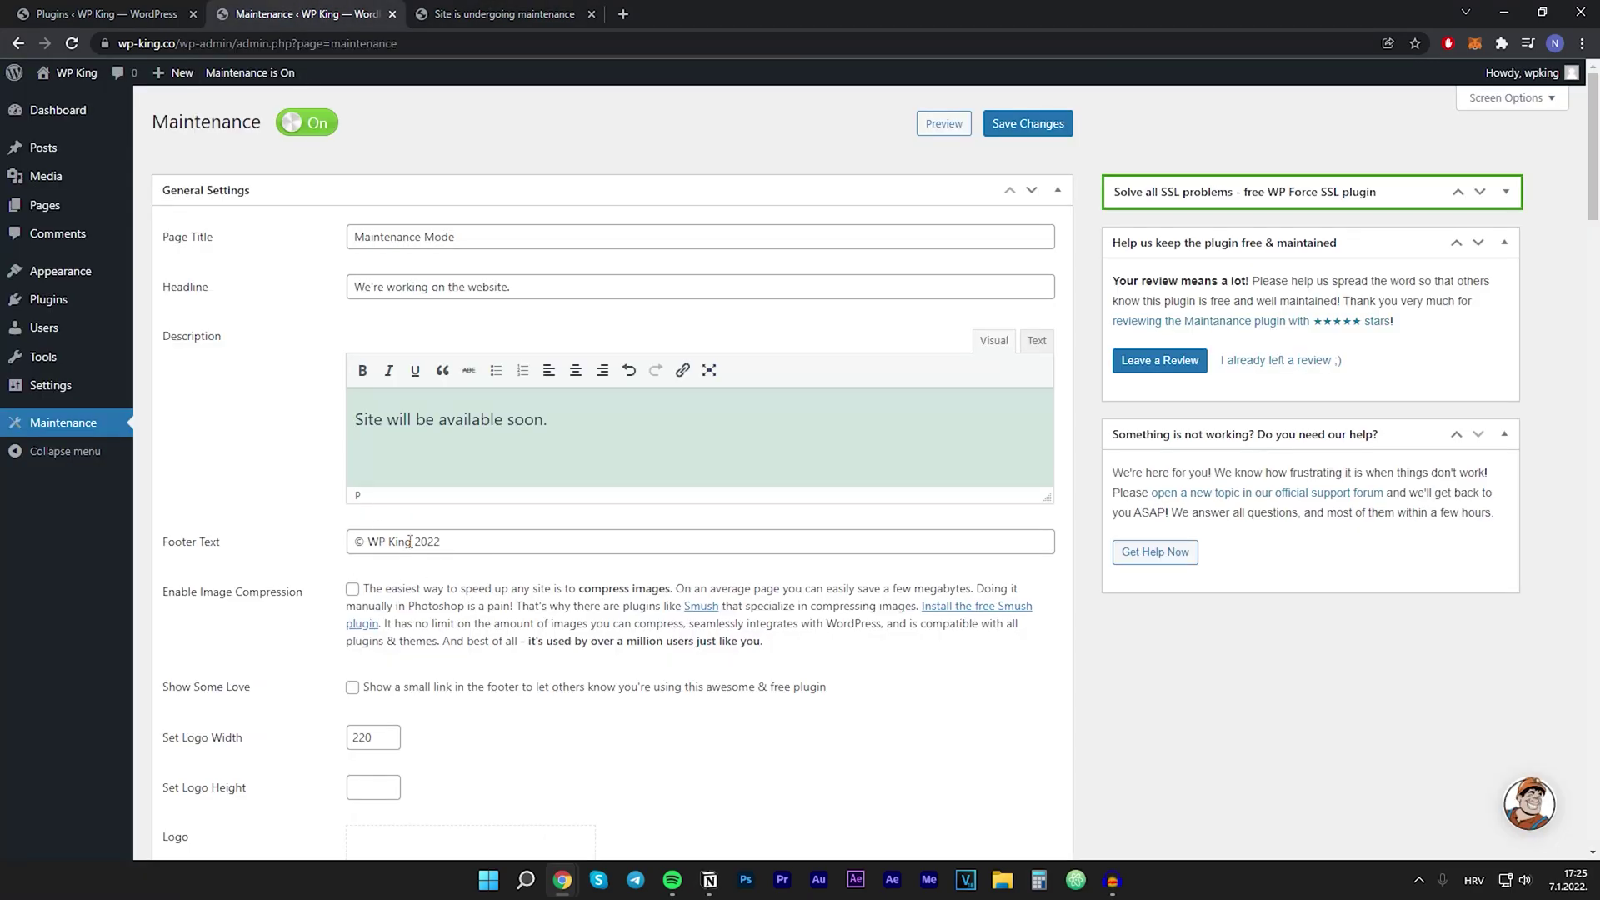
scroll(408, 557, down, 1)
scroll(334, 533, up, 1)
scroll(296, 482, down, 3)
scroll(296, 482, down, 1)
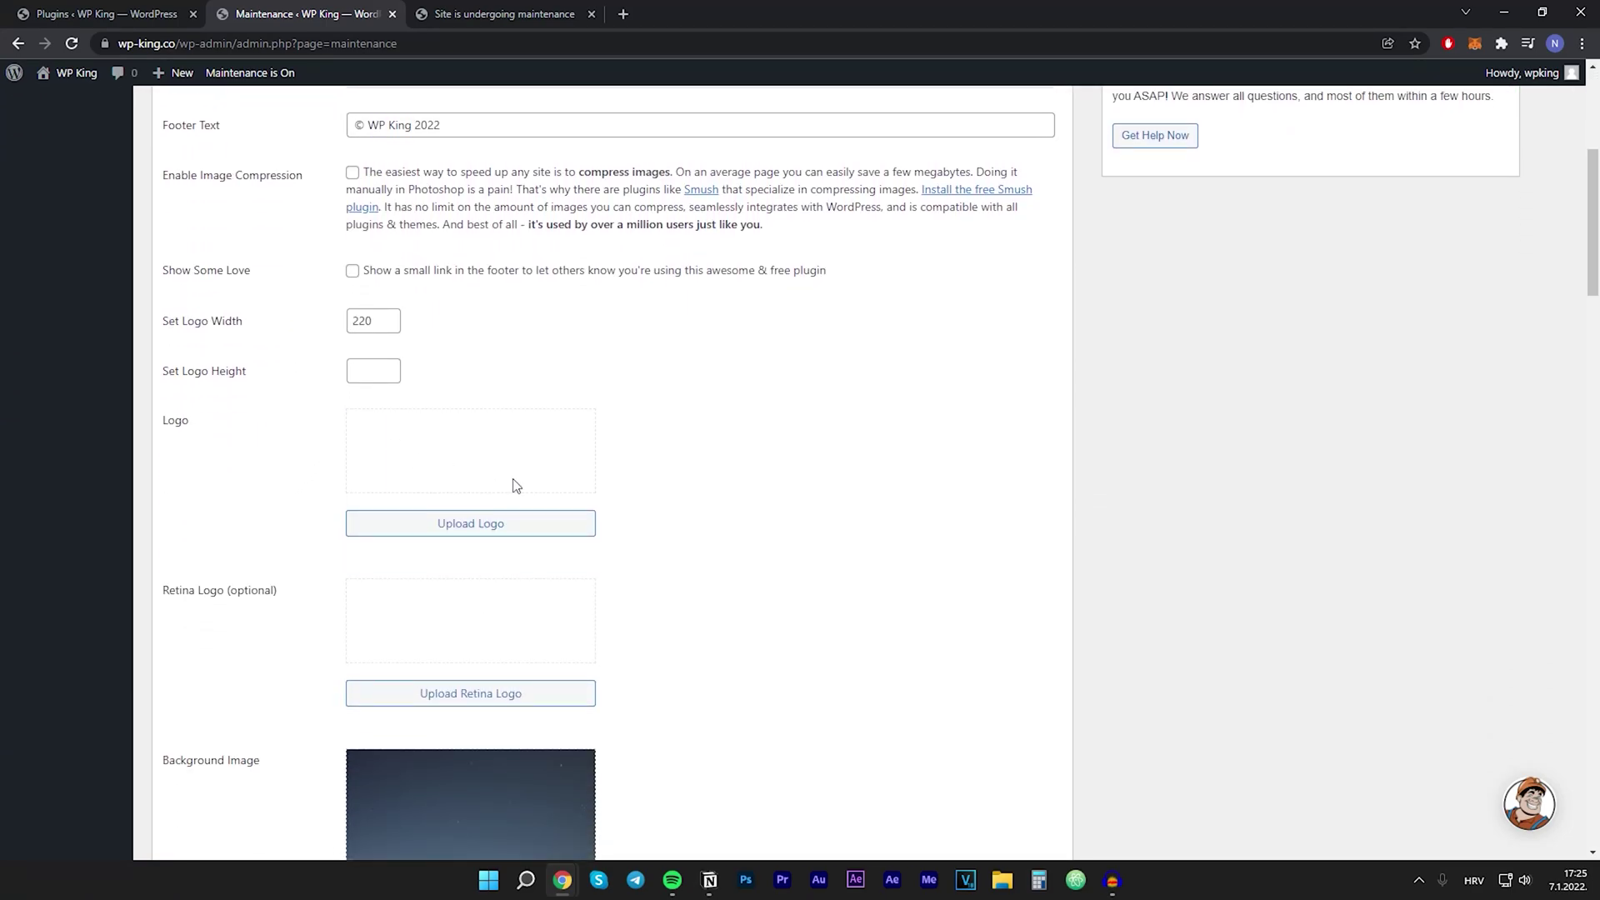
Upload the yellow crown image and set it as the maintenance page logo.
click(496, 527)
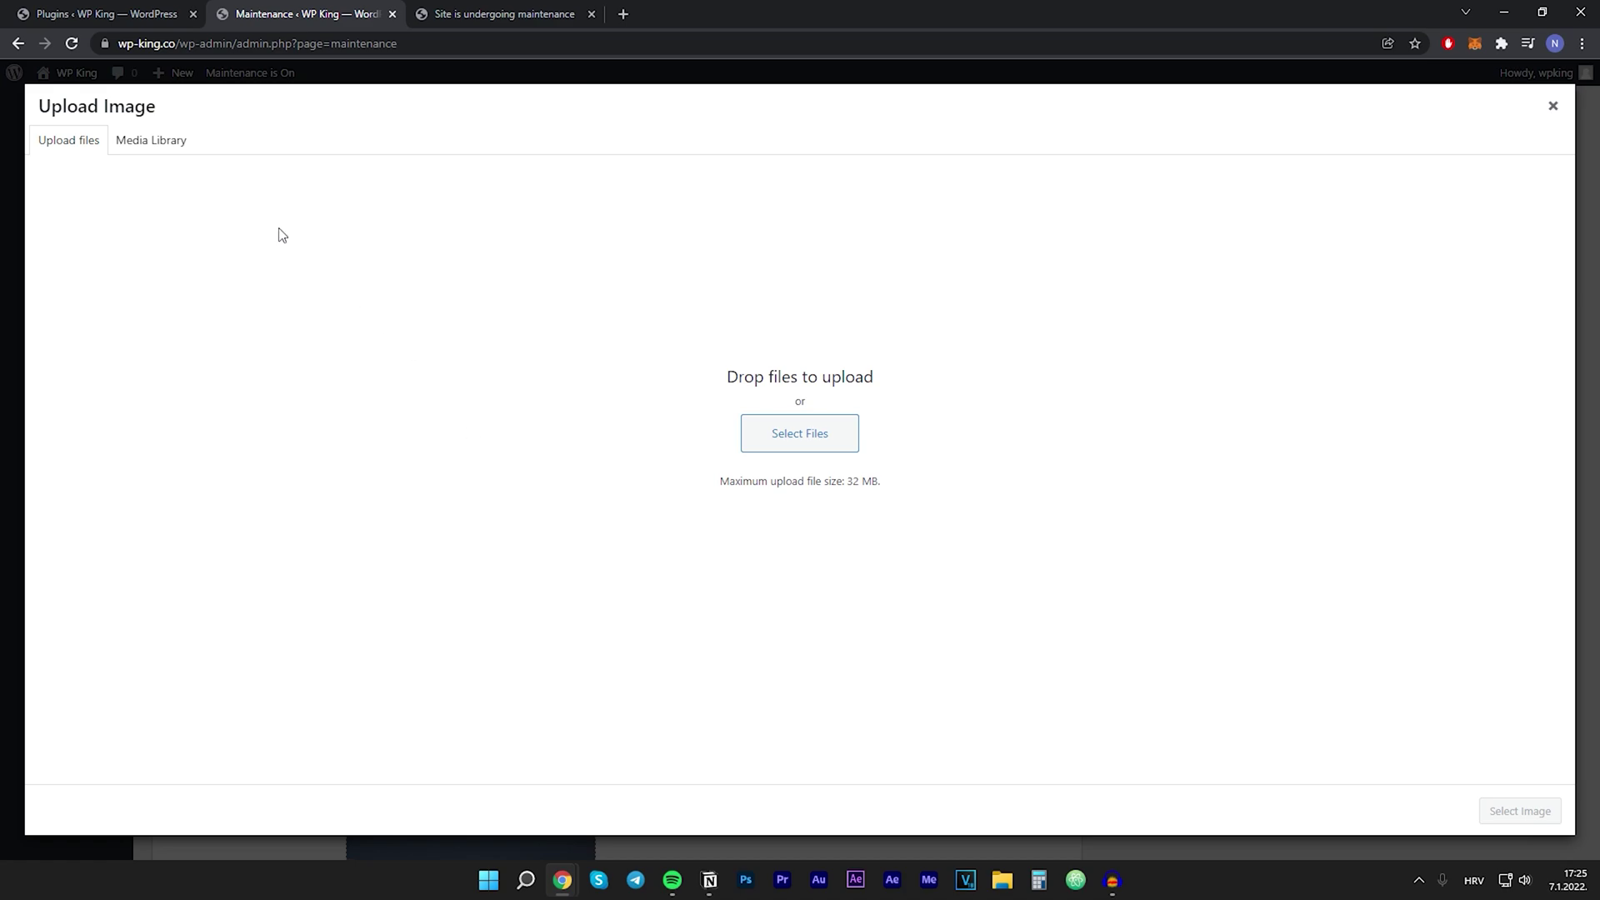
click(823, 455)
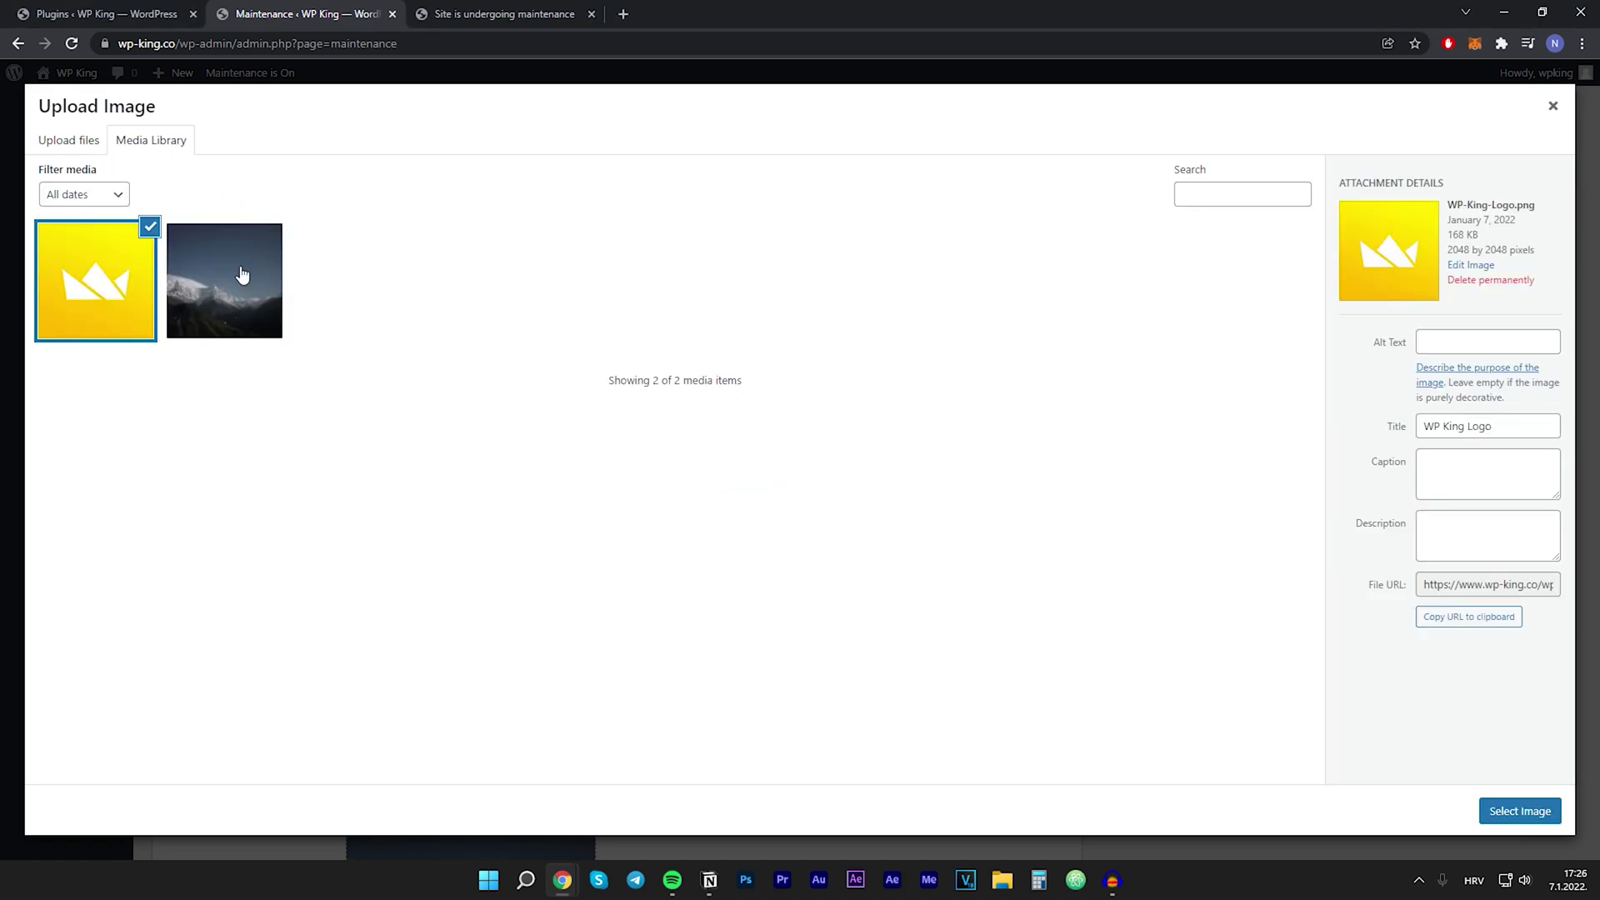
click(1522, 811)
Upload background.jpg, the colourful code picture, and set it as the background image.
scroll(786, 519, down, 3)
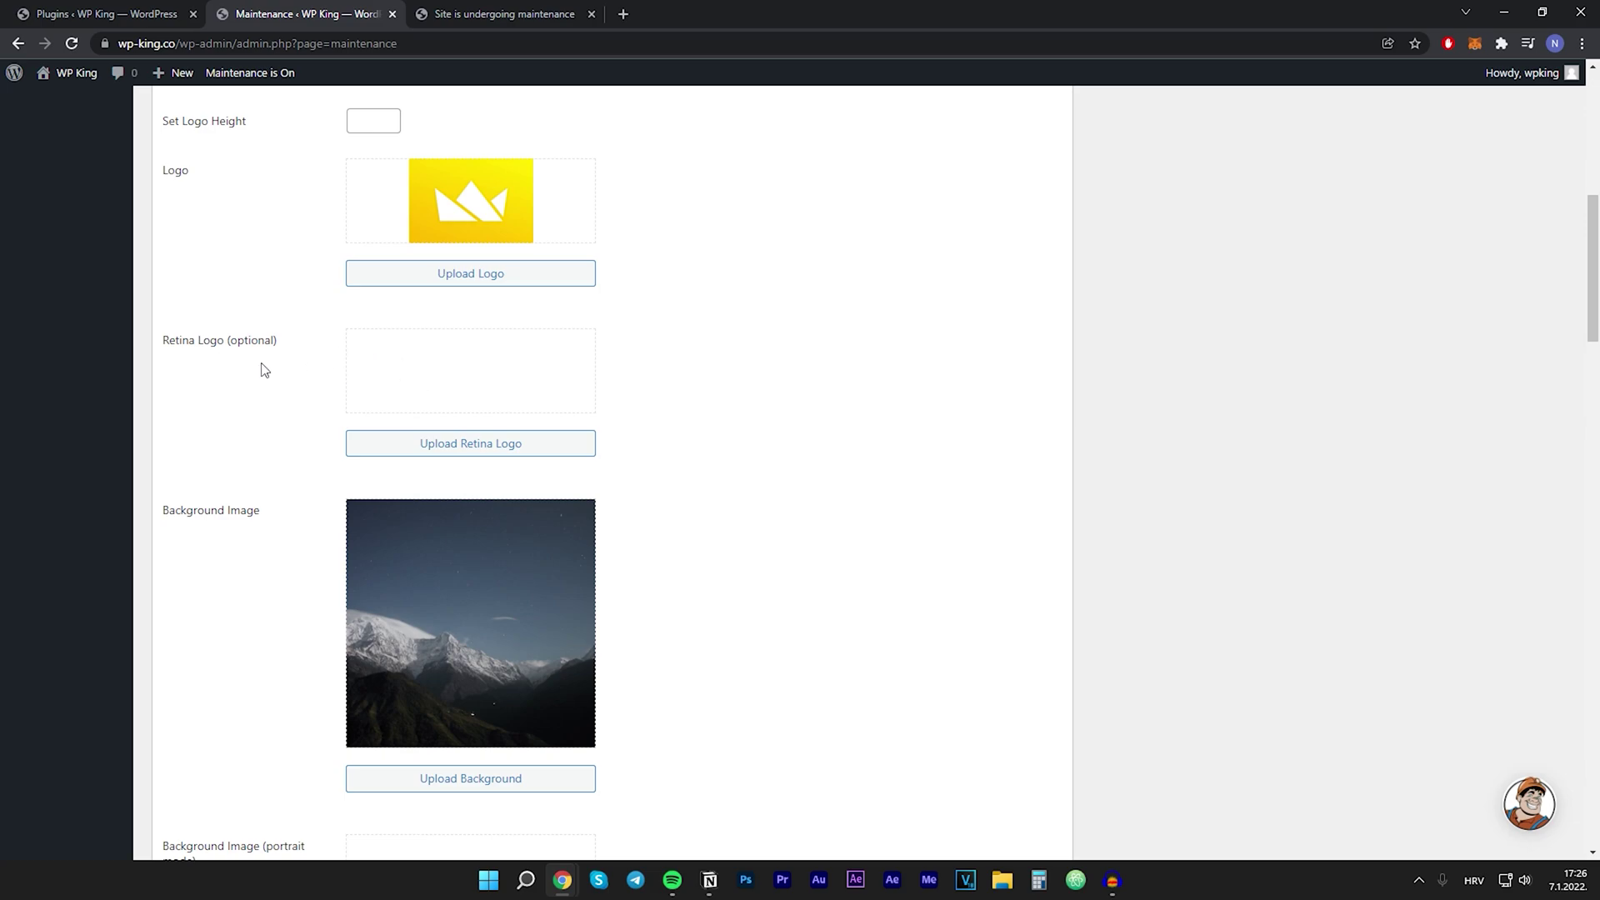
scroll(264, 370, down, 1)
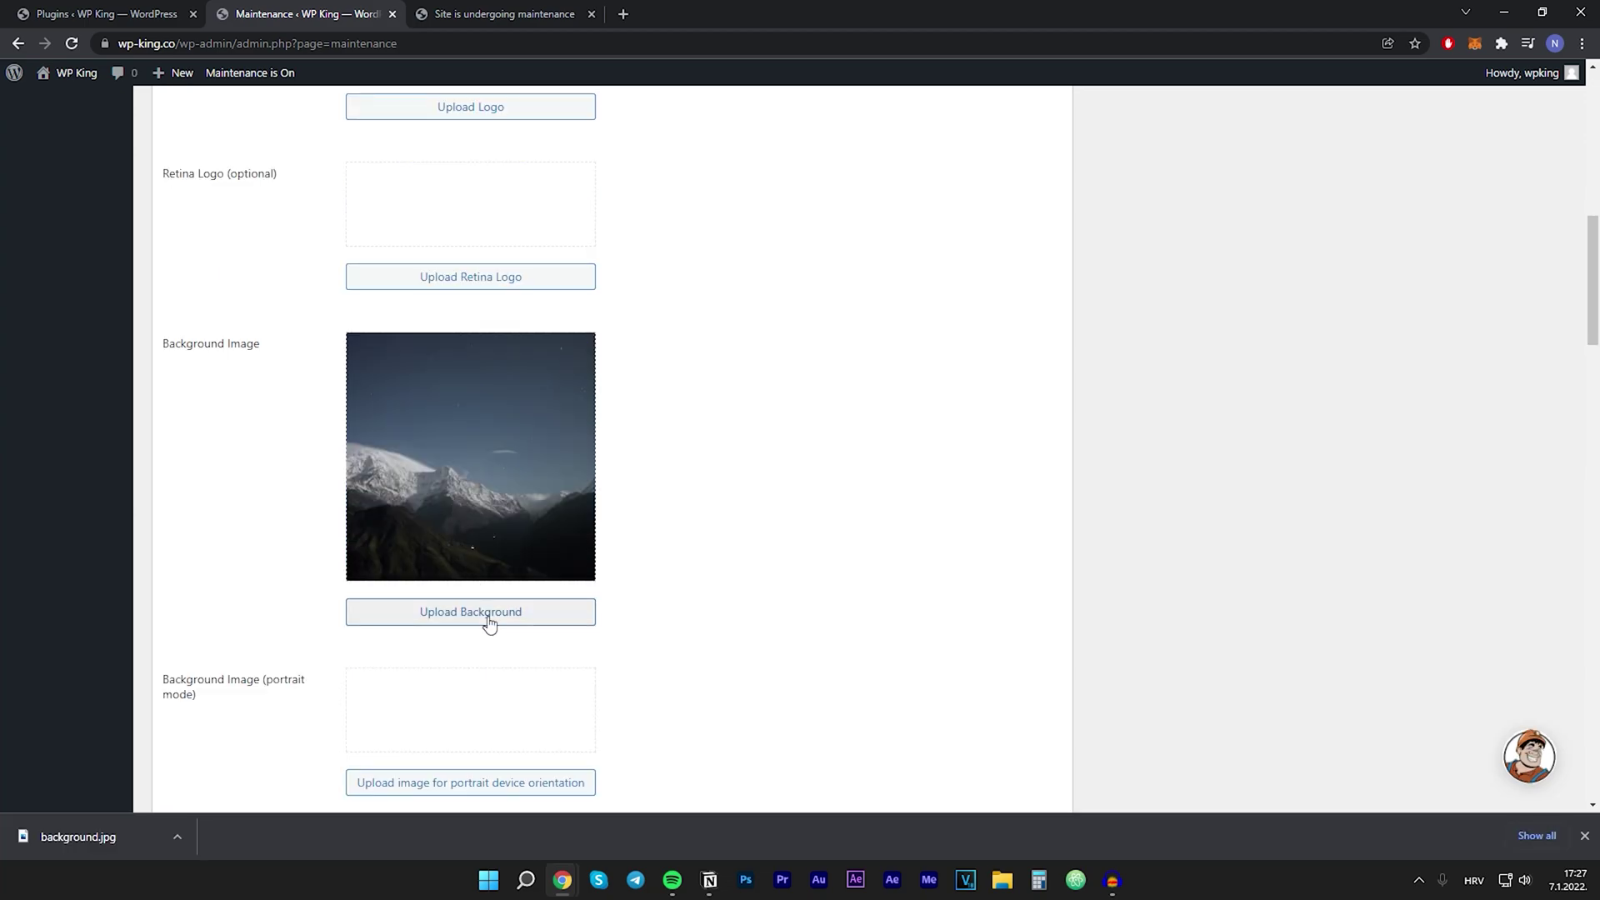
click(488, 617)
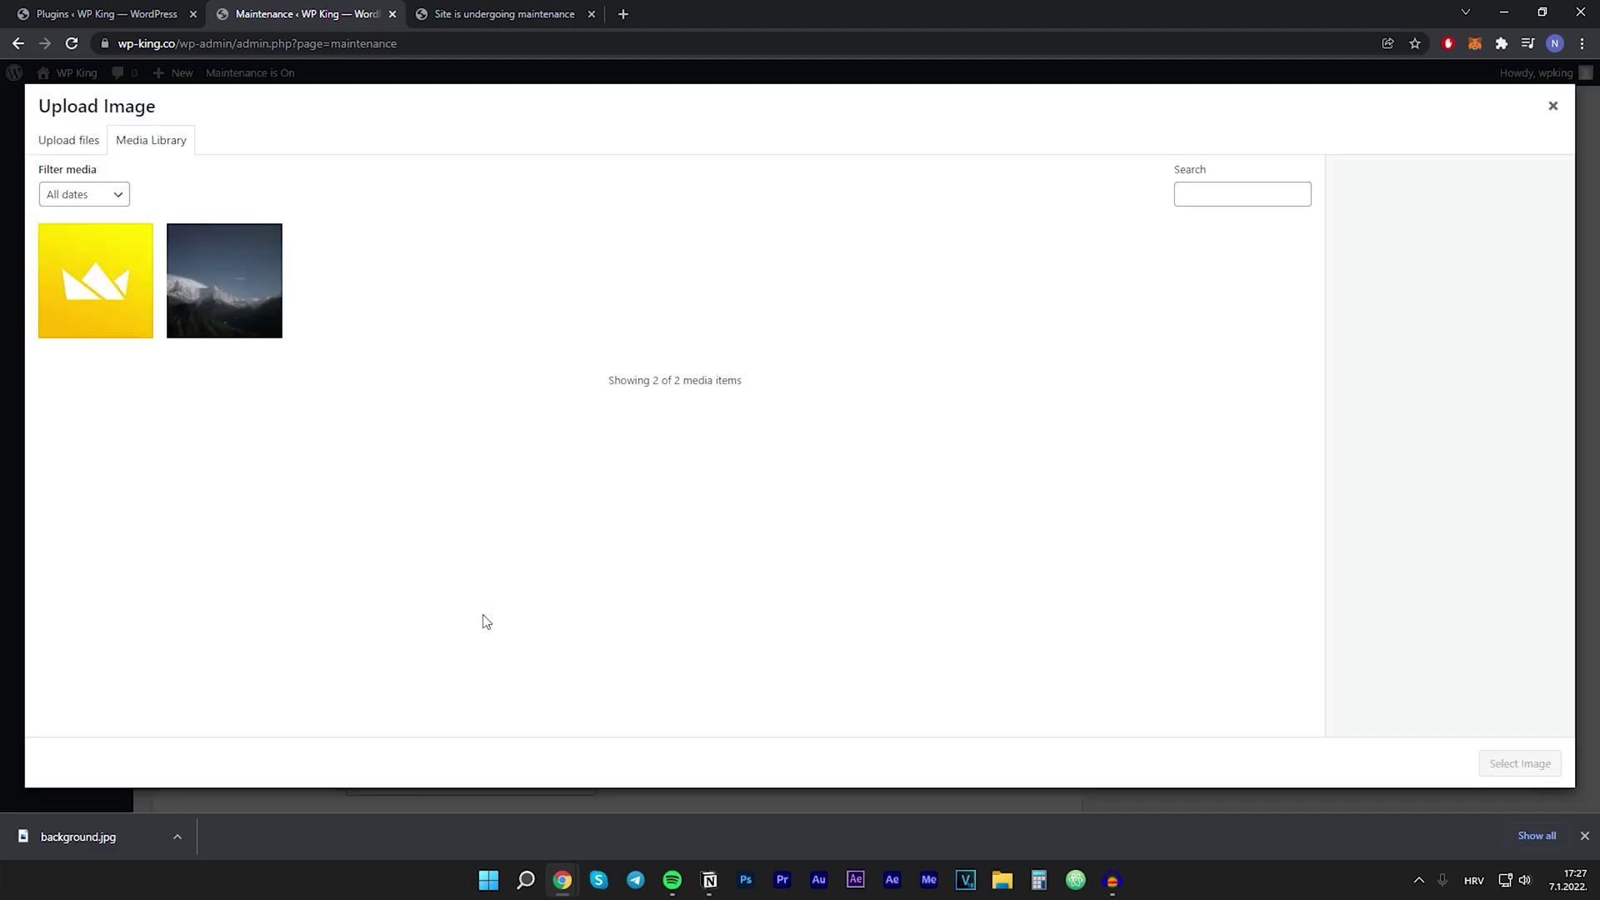
click(74, 141)
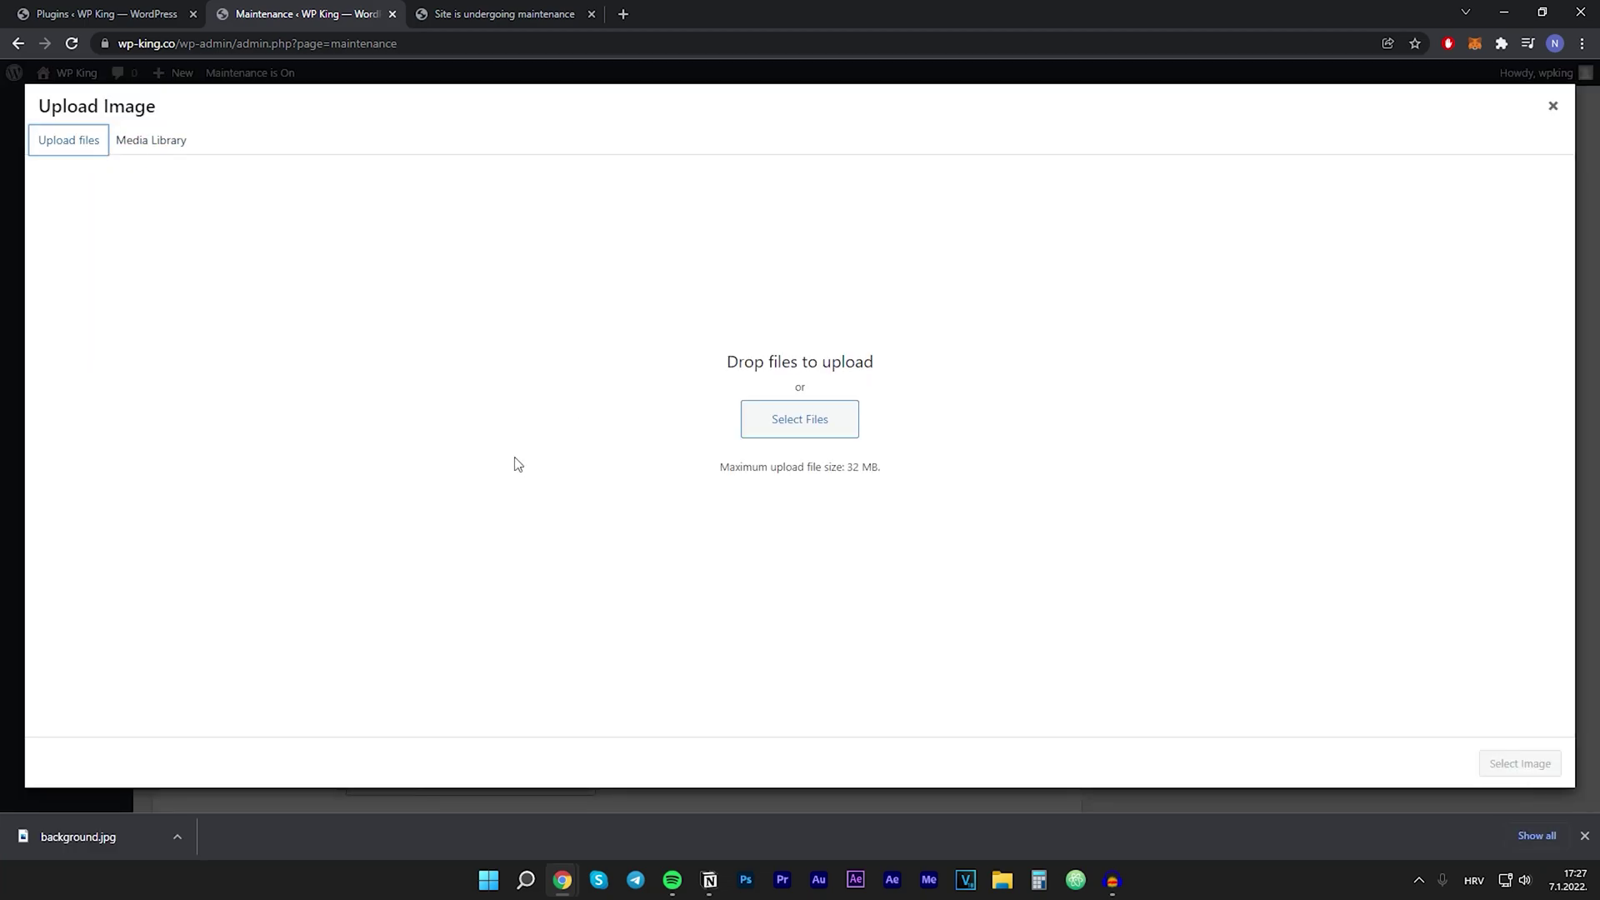
drag(91, 853, 820, 416)
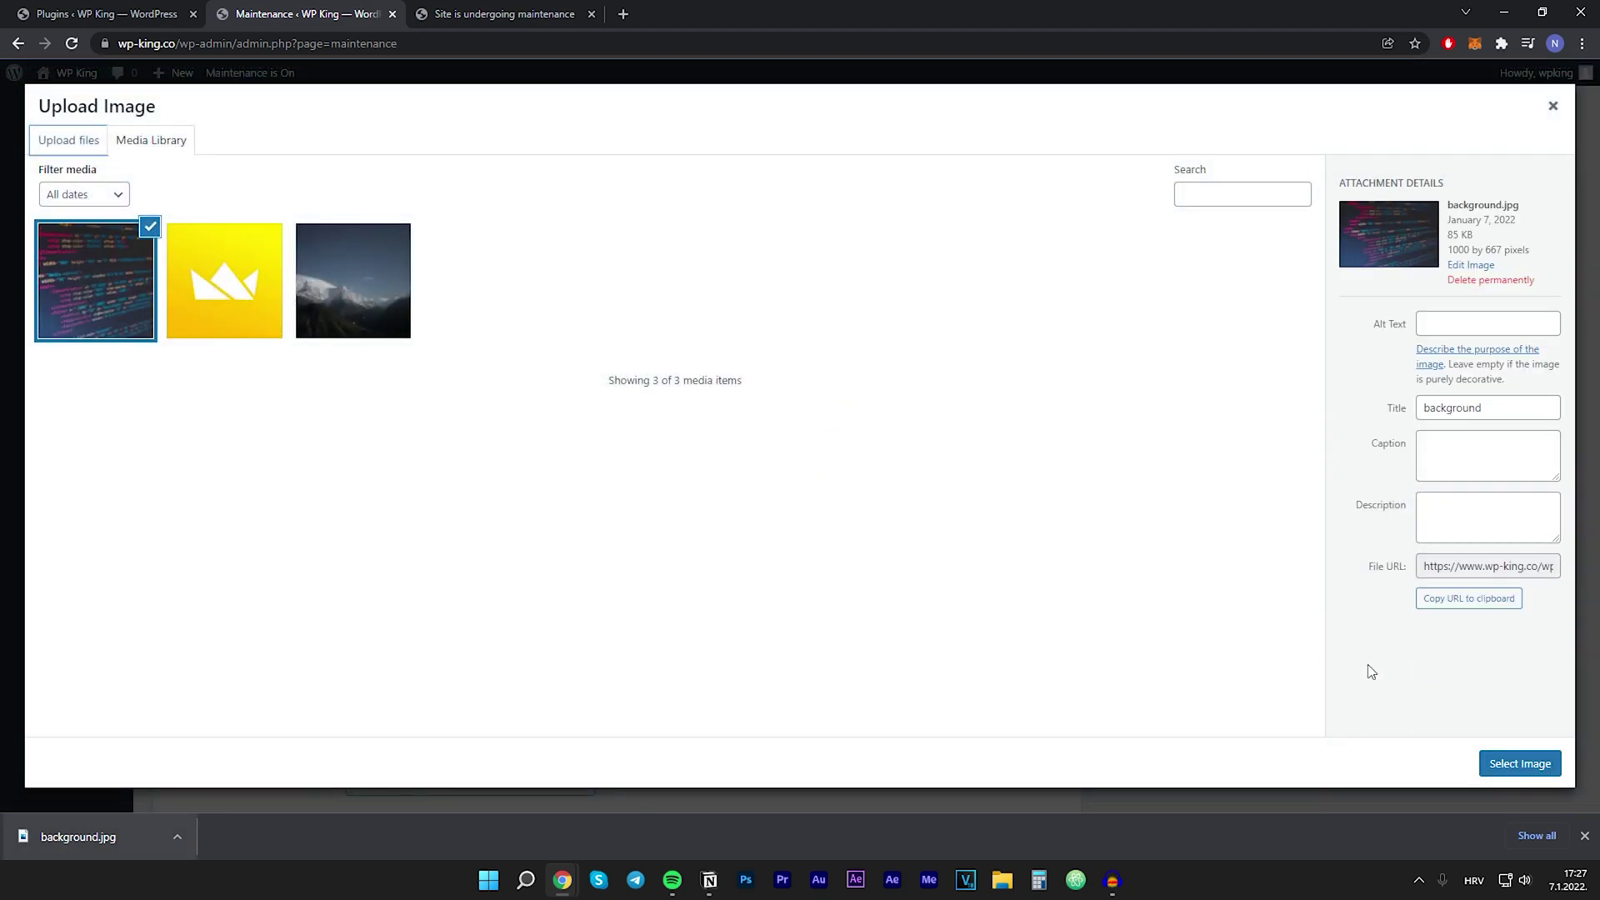
click(1530, 771)
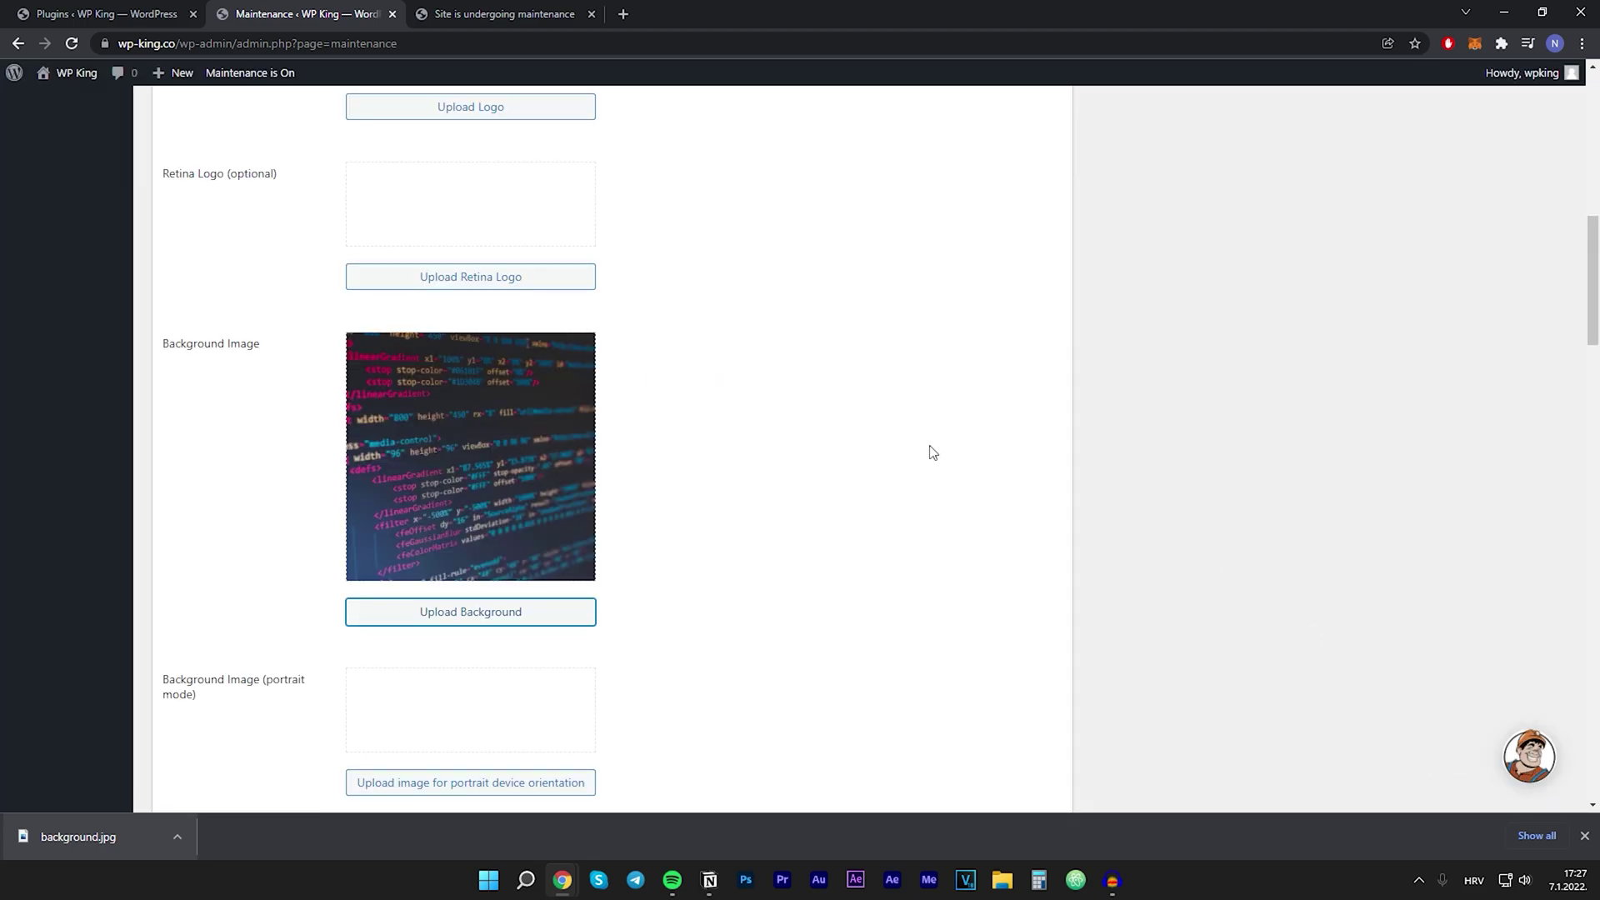
Save Changes and confirm the preview shows the crown logo, new headline and code background.
scroll(796, 399, down, 7)
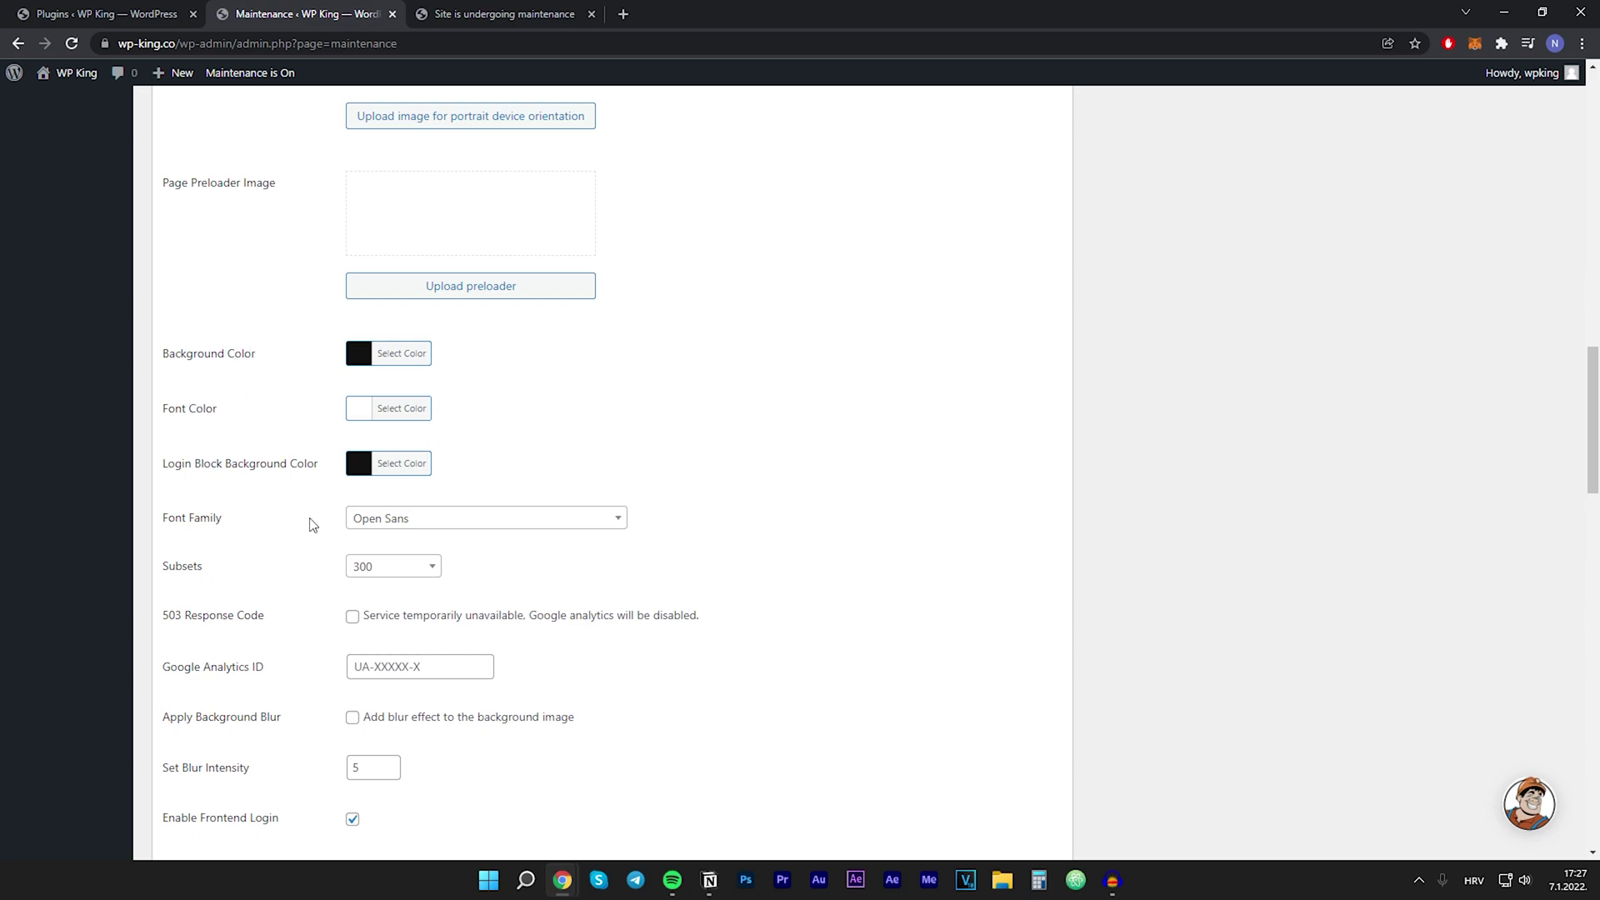
scroll(312, 524, down, 3)
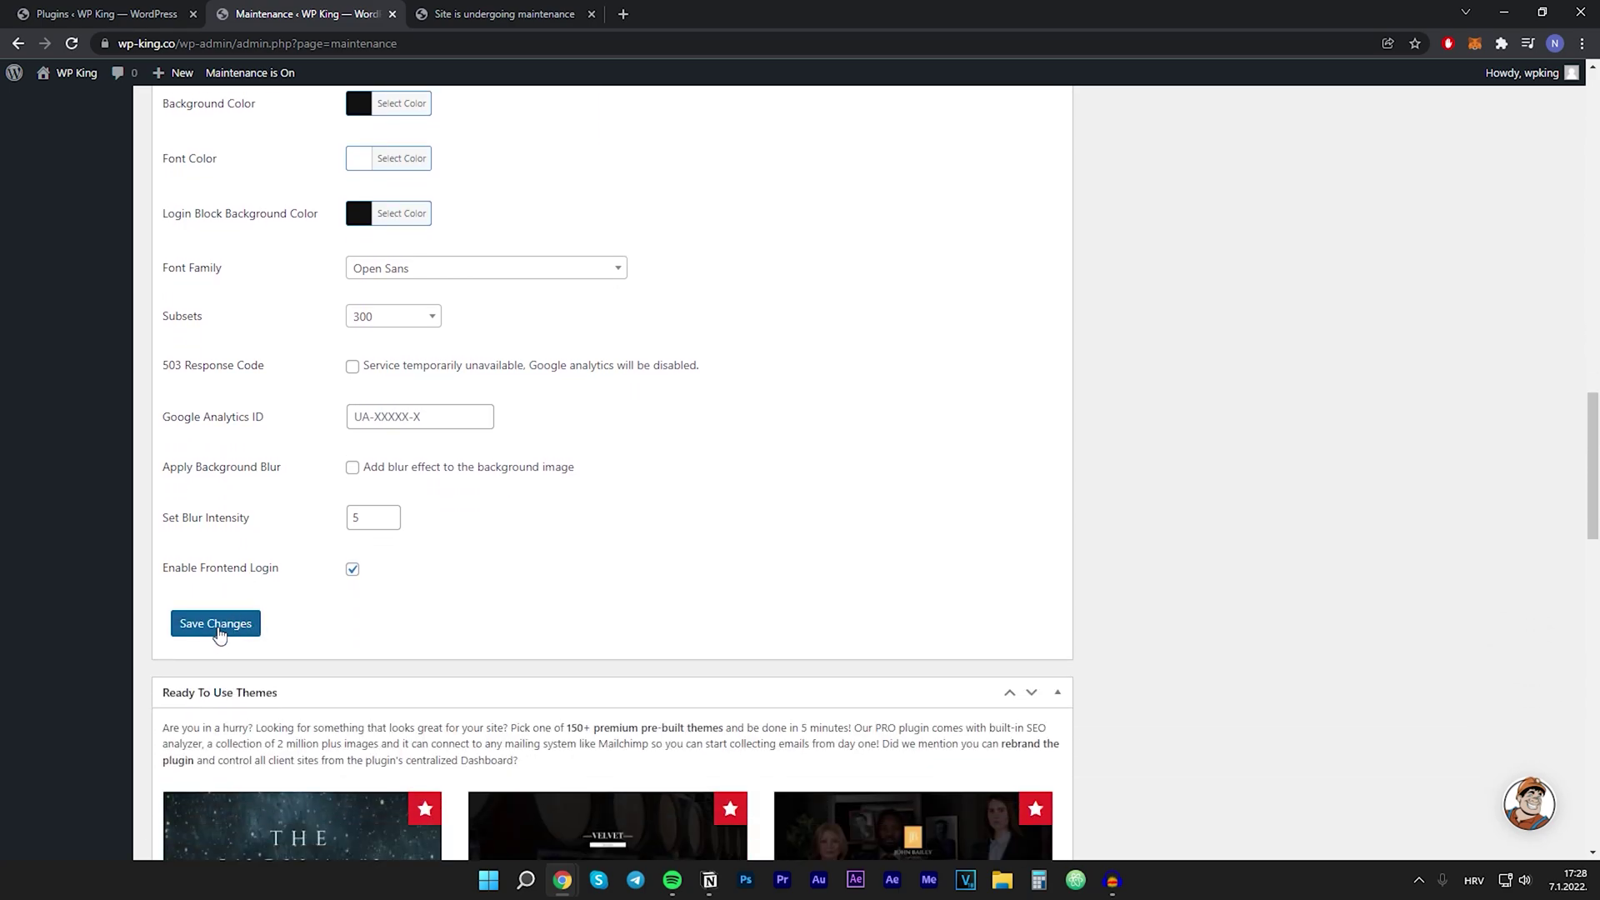
click(216, 625)
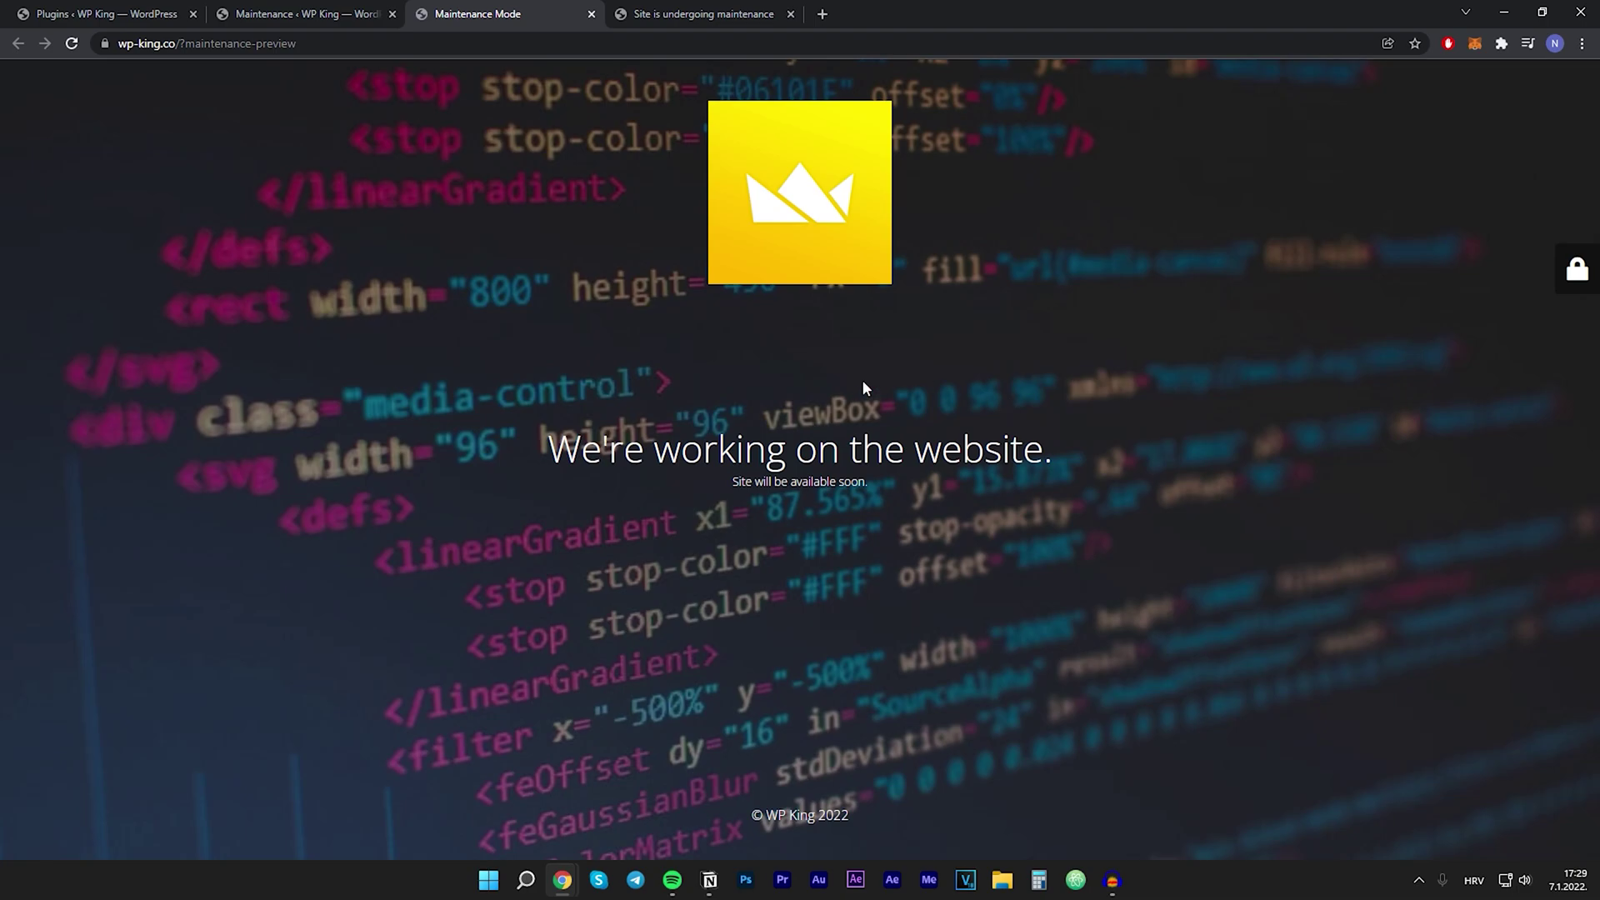
click(300, 13)
scroll(458, 468, down, 20)
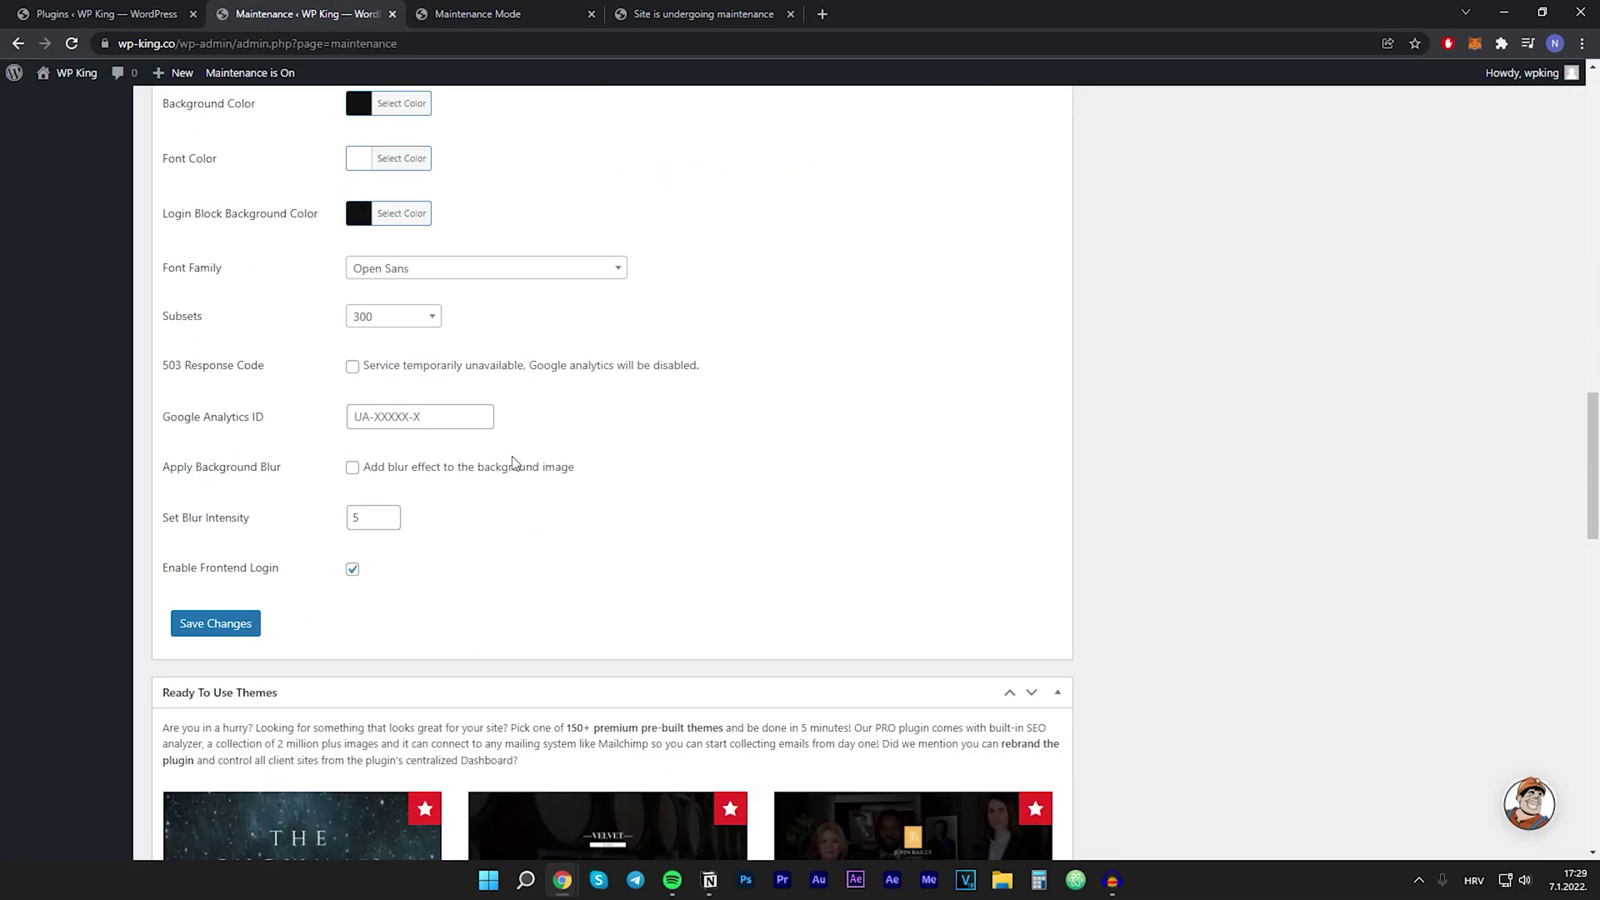
Enable Apply Background Blur with intensity 60 and save the settings.
click(352, 467)
drag(371, 528, 344, 526)
text(60)
click(192, 637)
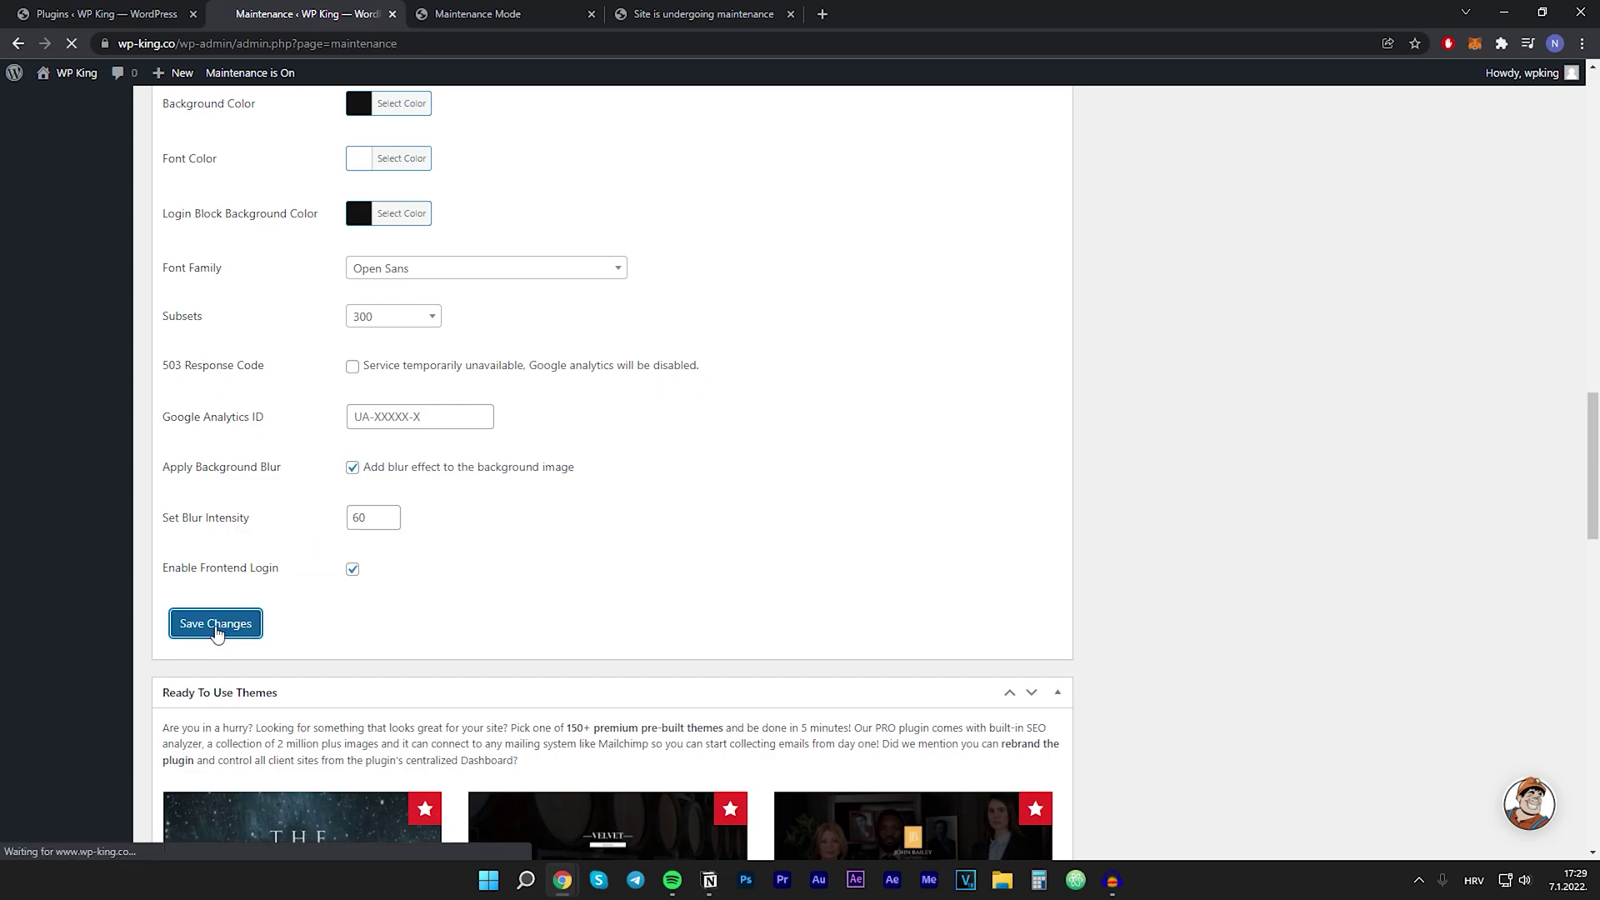
Close the older maintenance tab and reload the preview to see the blurred background.
click(492, 14)
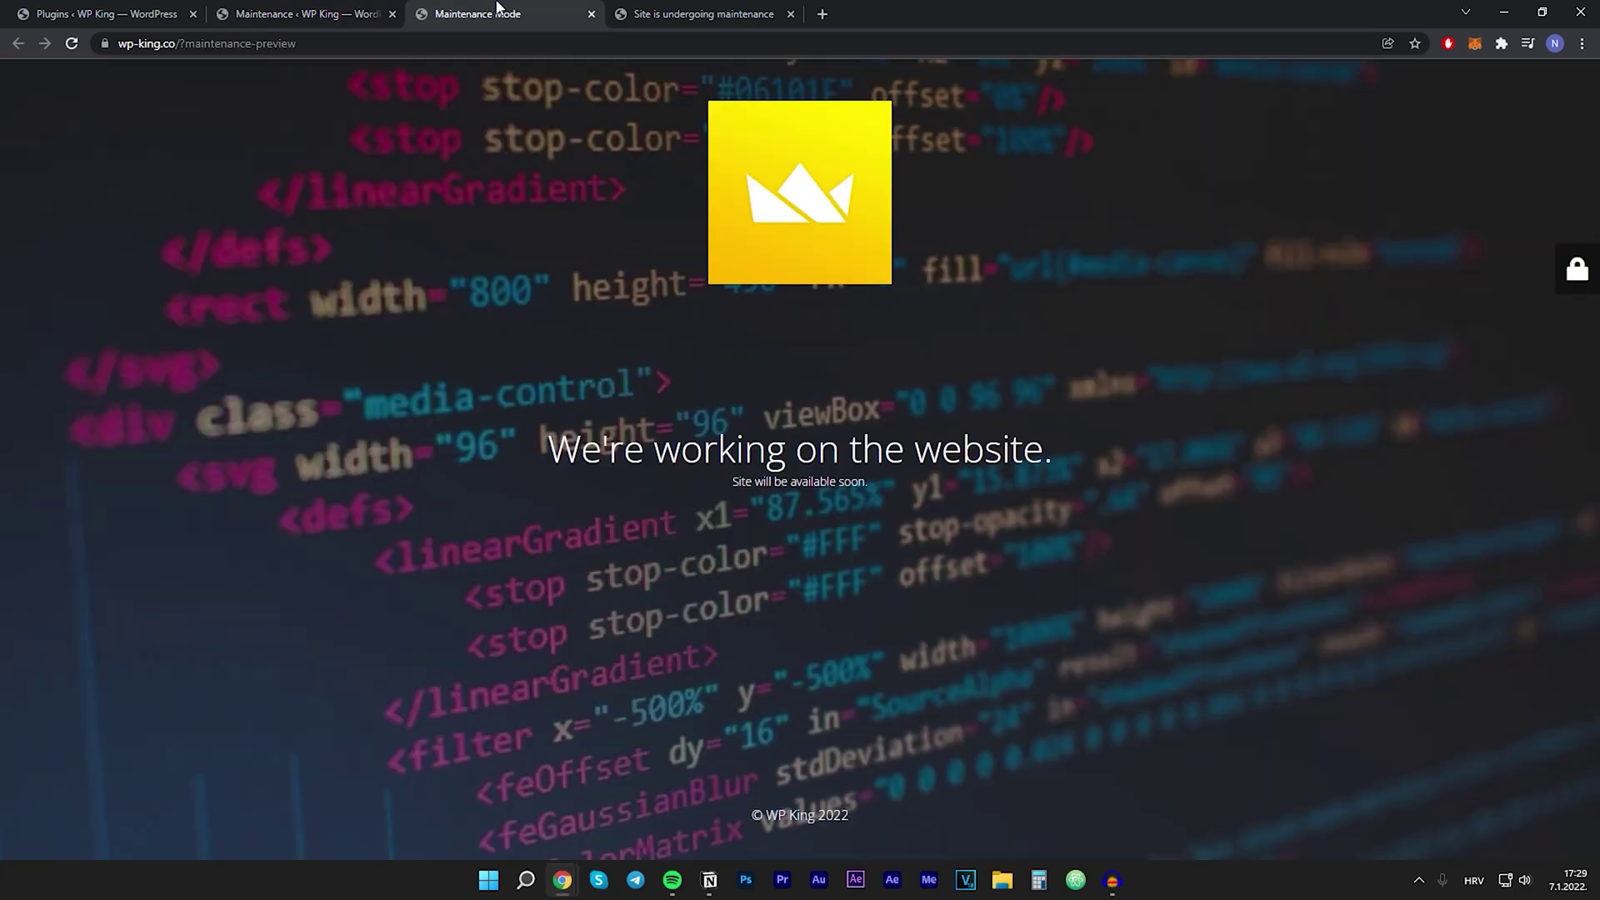
click(775, 14)
click(790, 13)
key(F5)
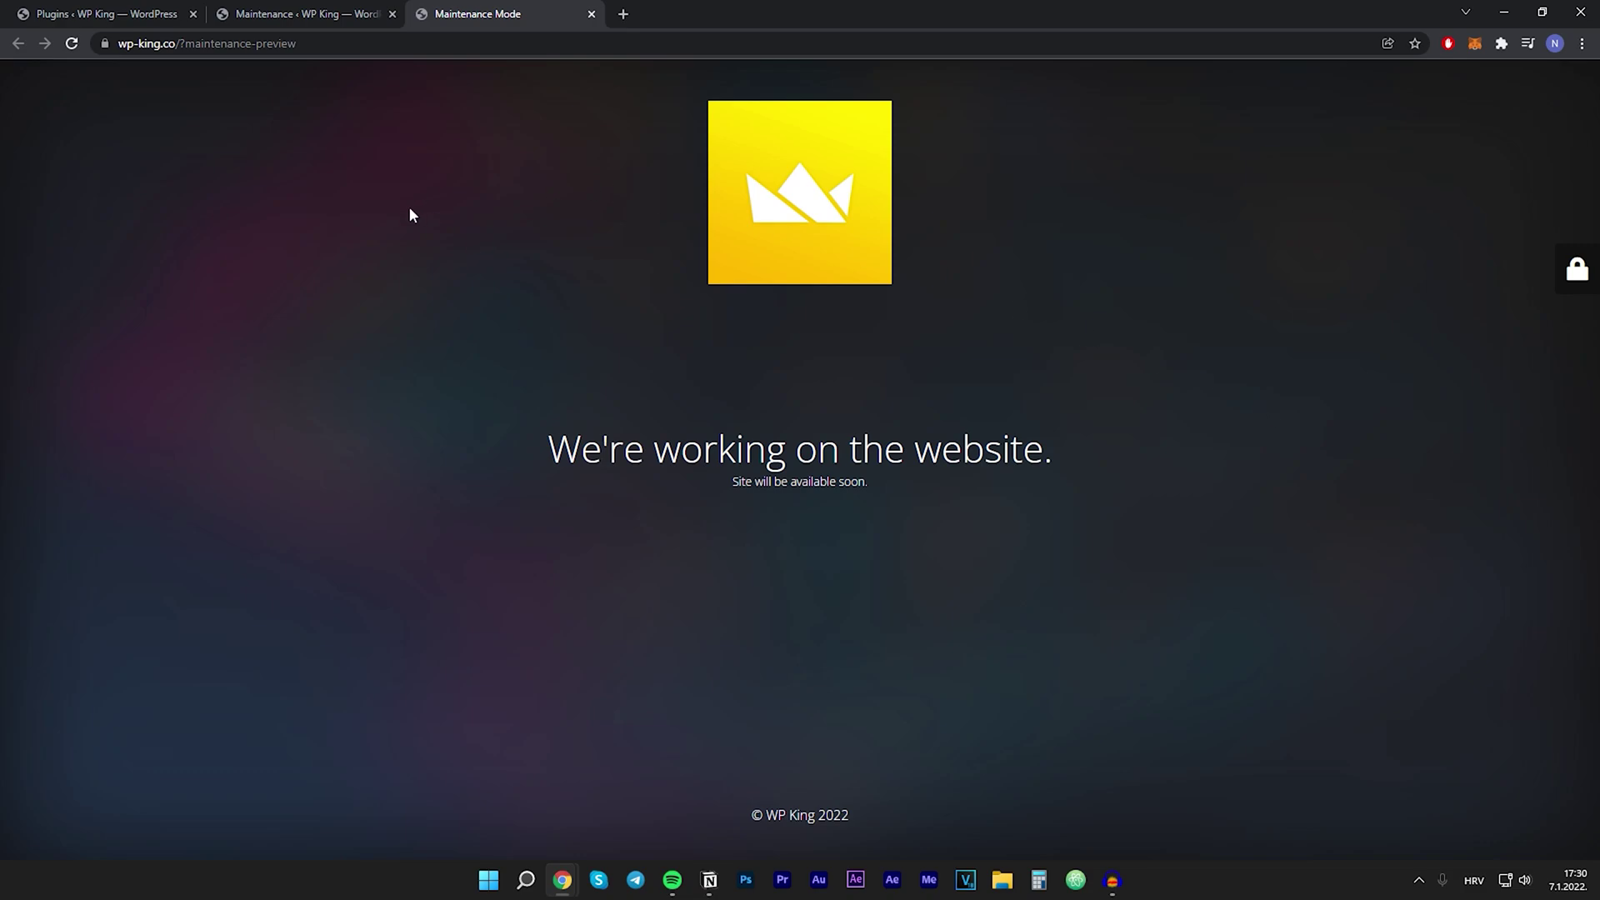
drag(314, 44, 186, 78)
Load the site's regular home page, then open wp-king.co in the incognito window.
key(BackSpace)
key(Return)
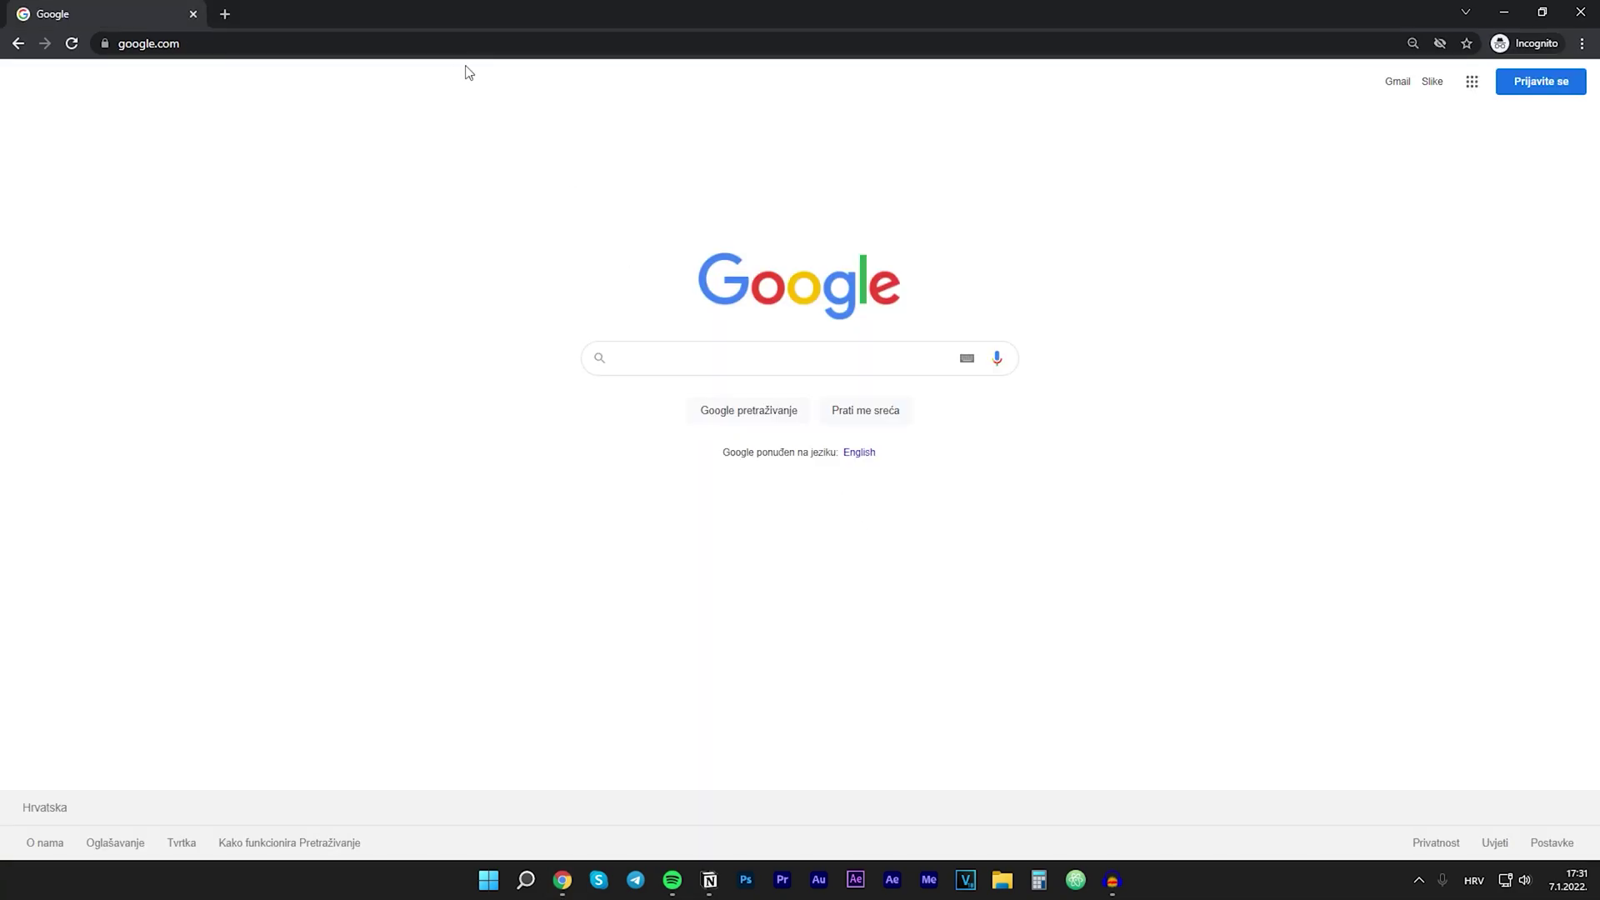
click(430, 57)
text(wp-king.c)
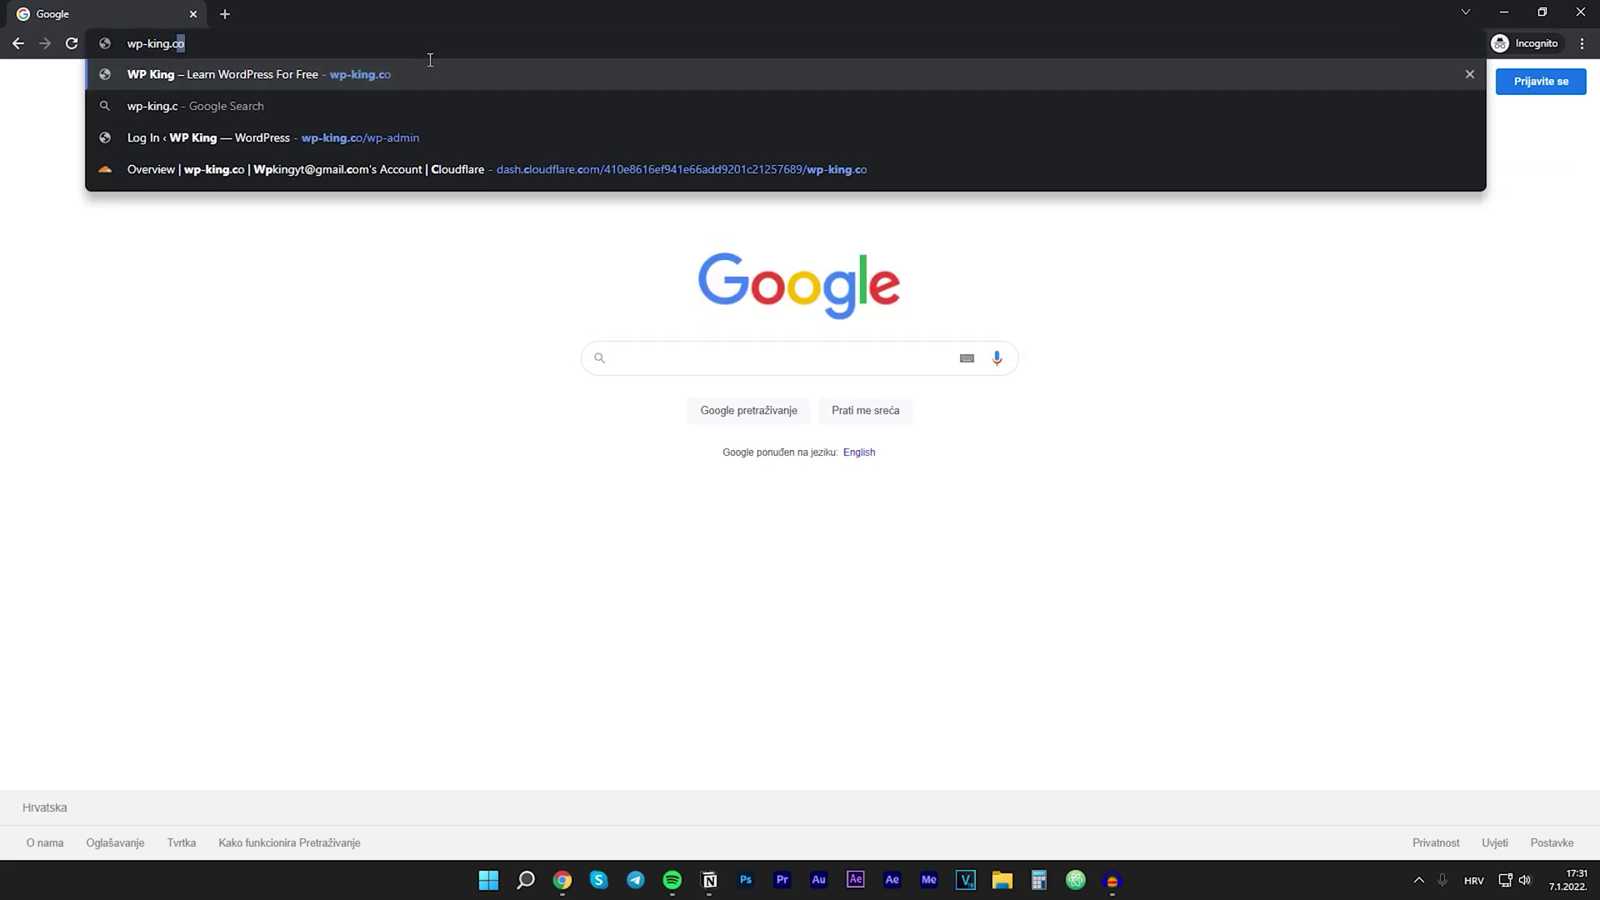
key(Return)
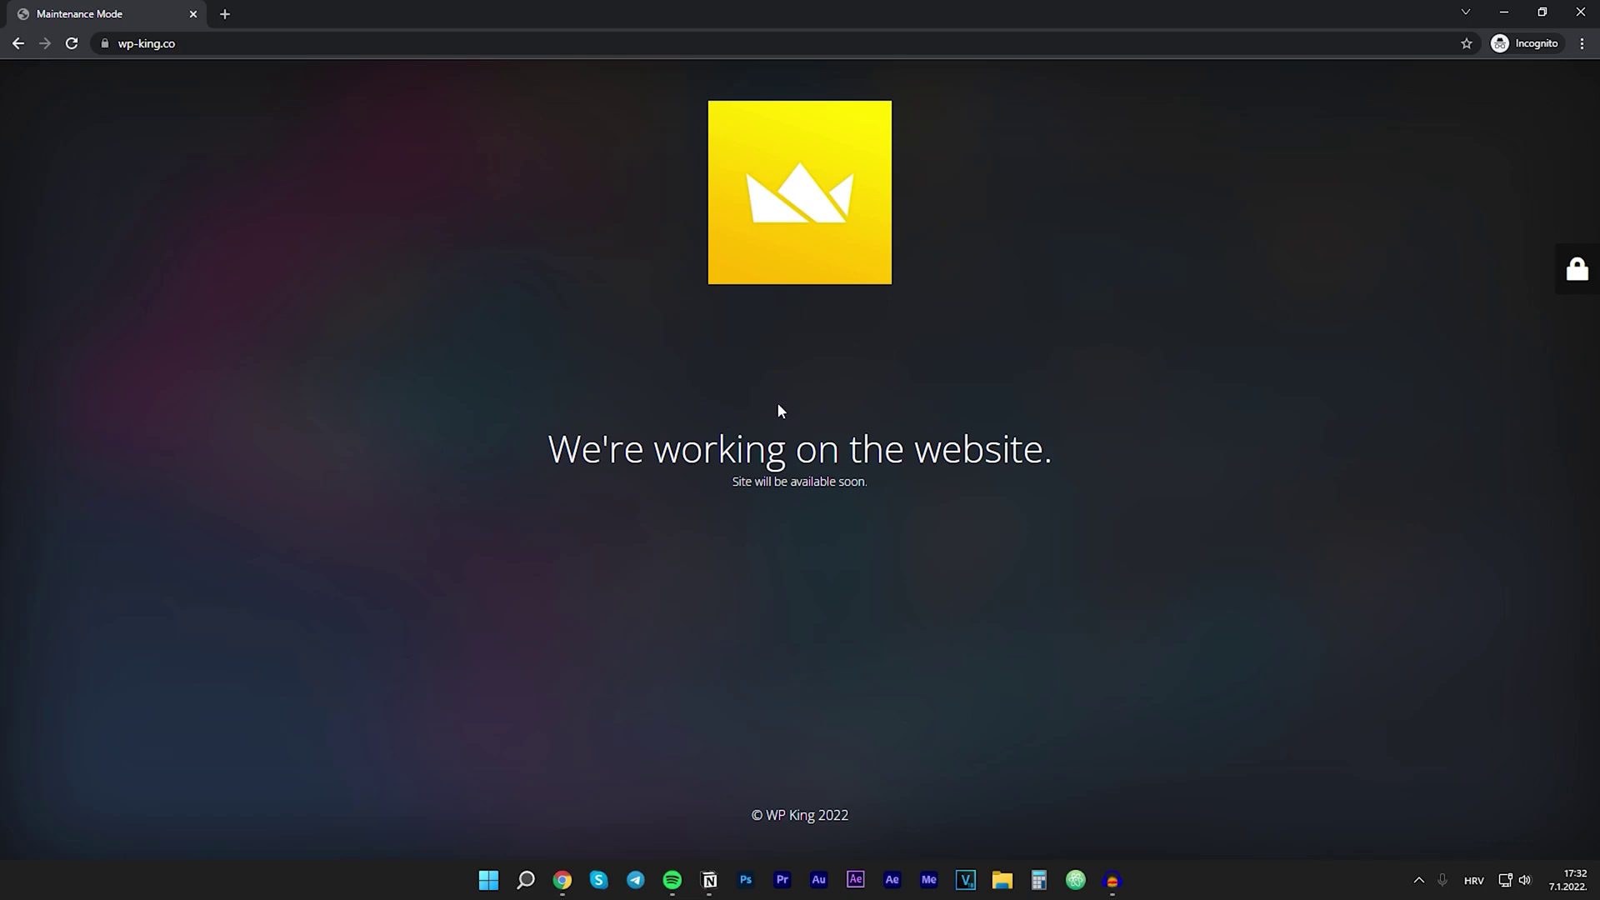
Show and hide the maintenance page login panel, then return to the logged-in window.
click(1576, 271)
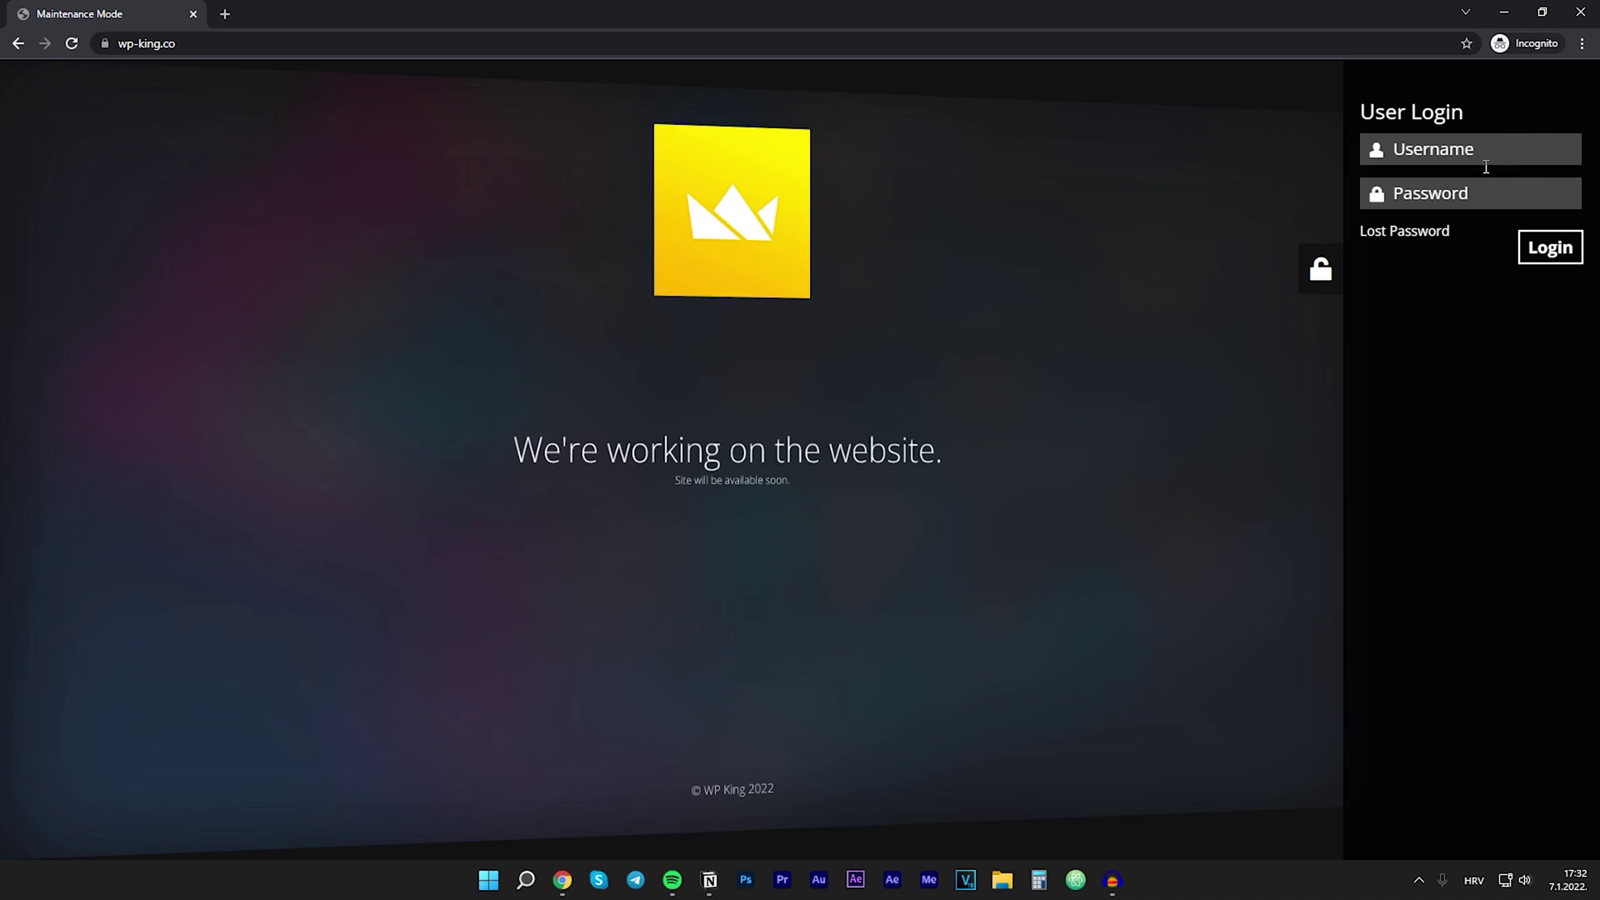
click(1338, 278)
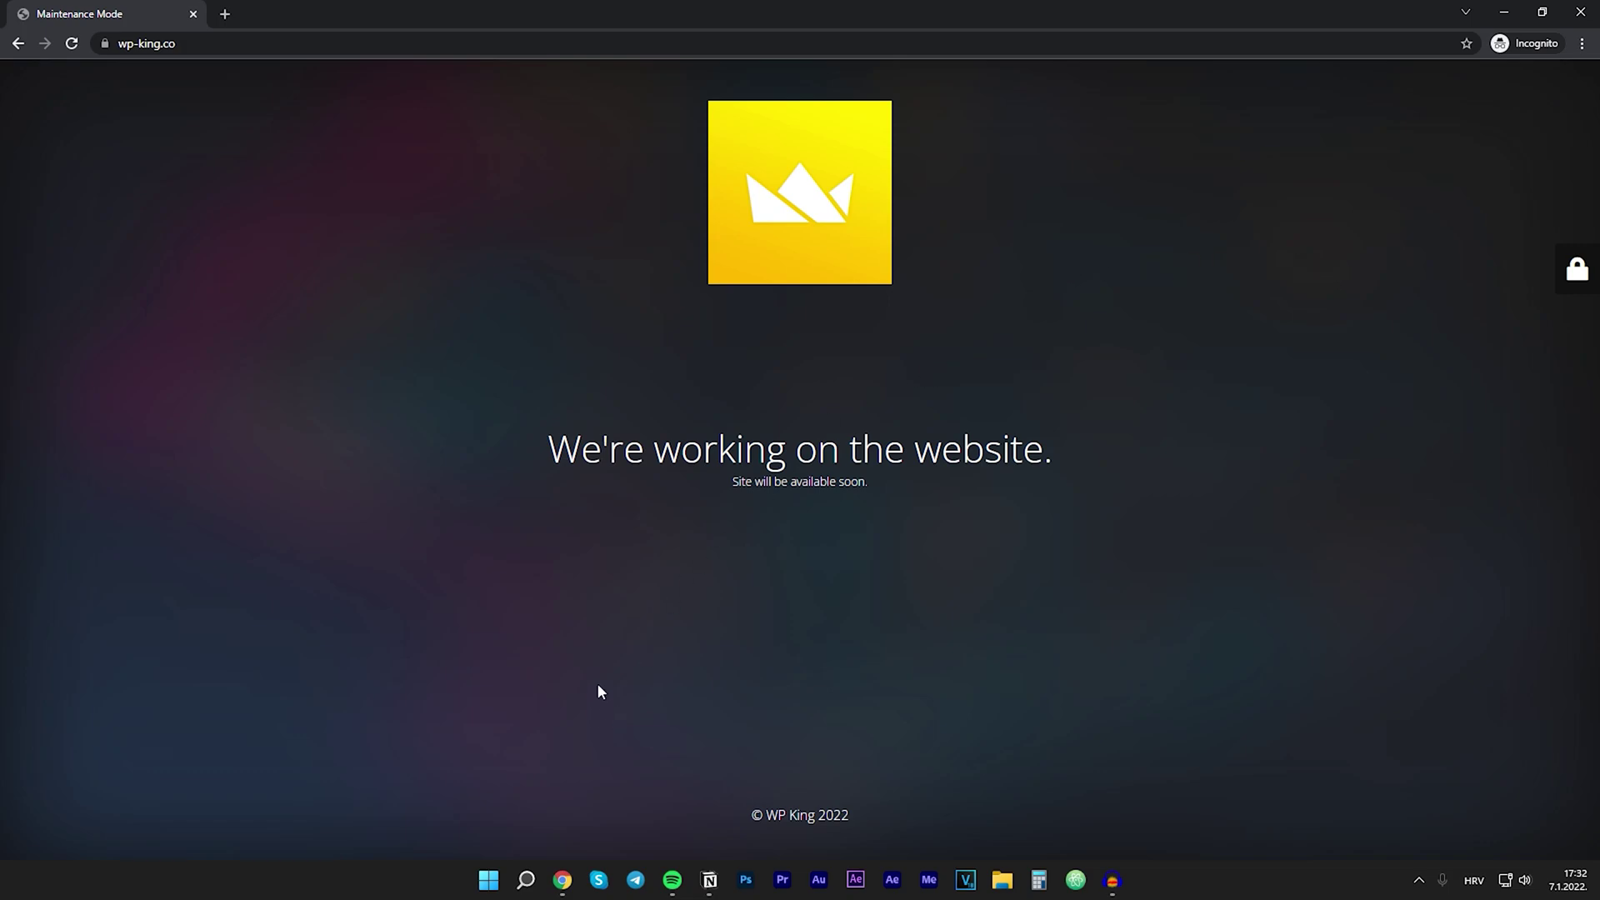
key(alt+Tab)
Set maintenance mode to Off, save, and reload the incognito tab to see the normal site.
click(67, 102)
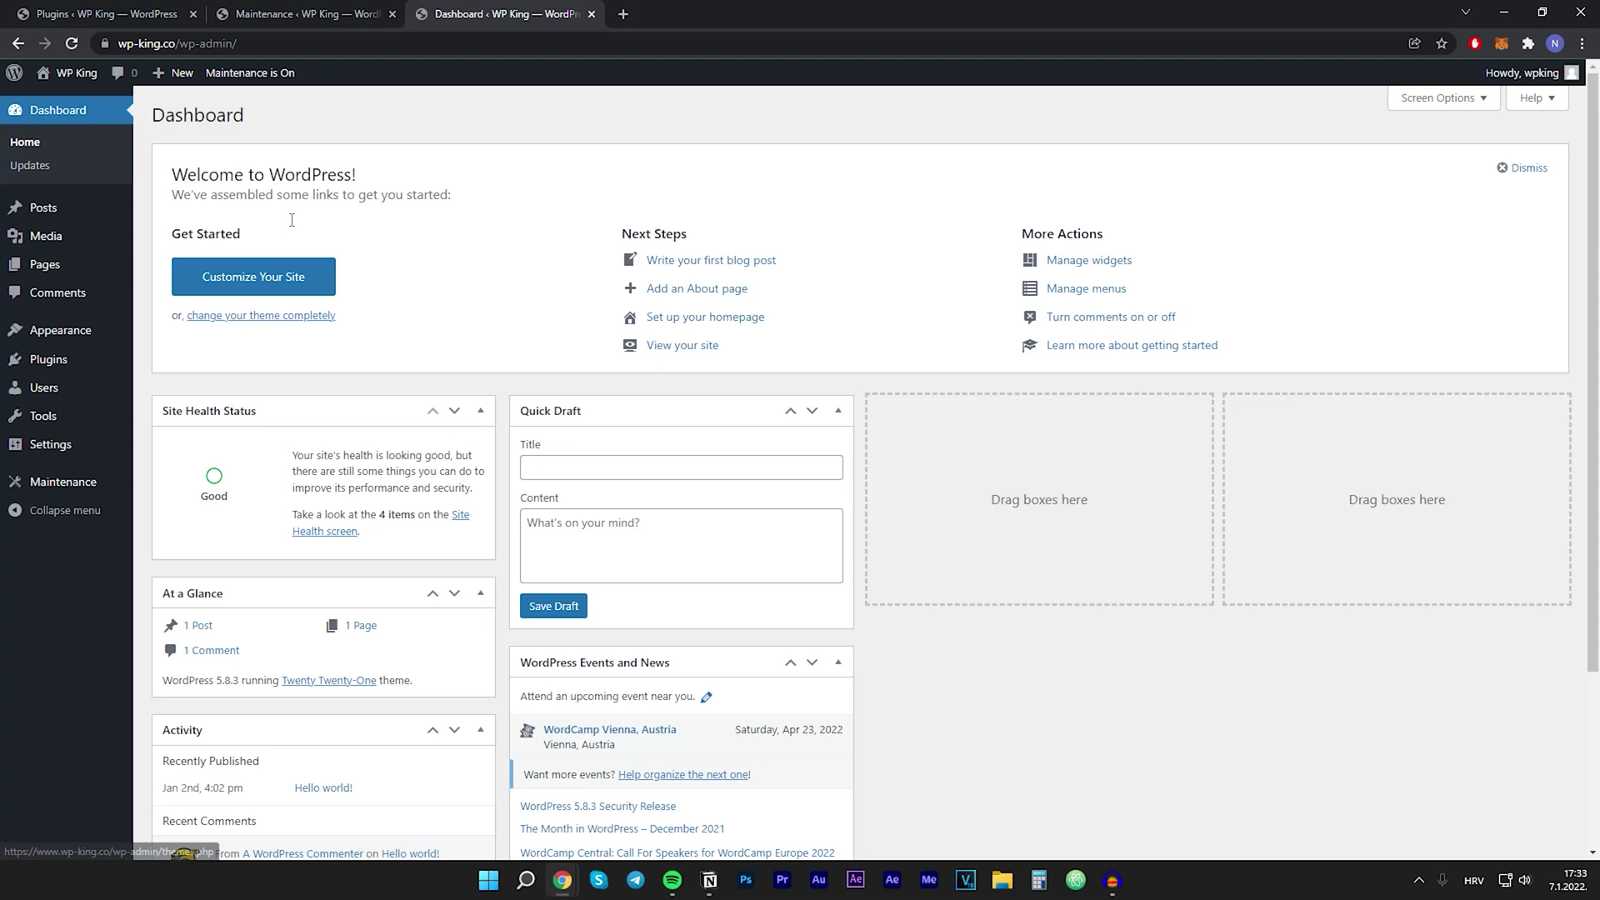
click(67, 487)
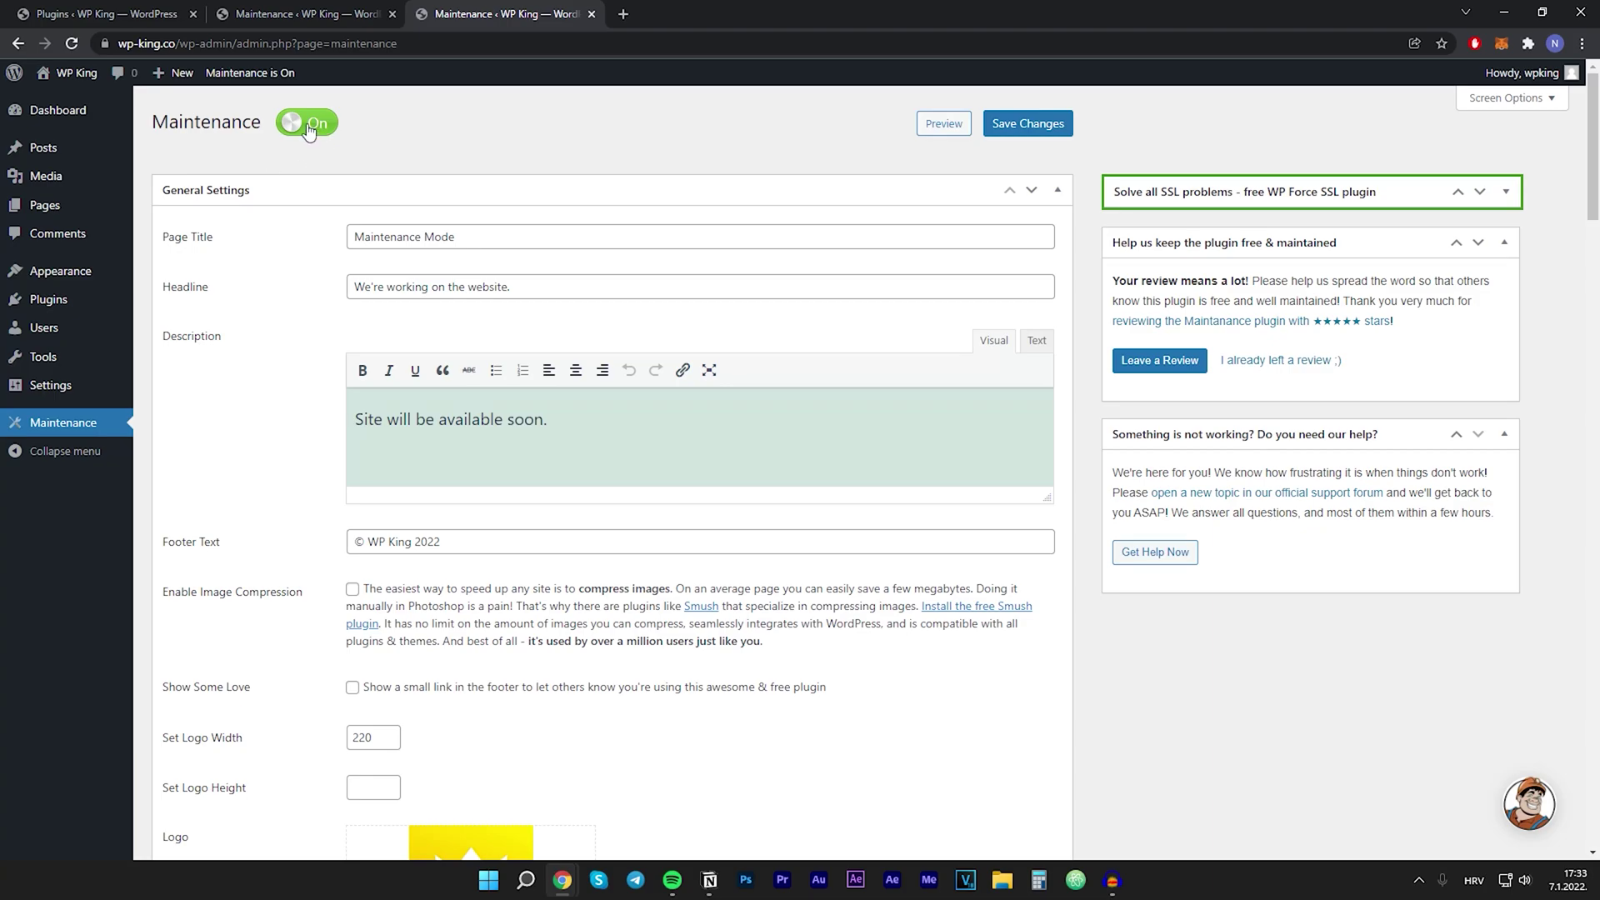
click(308, 132)
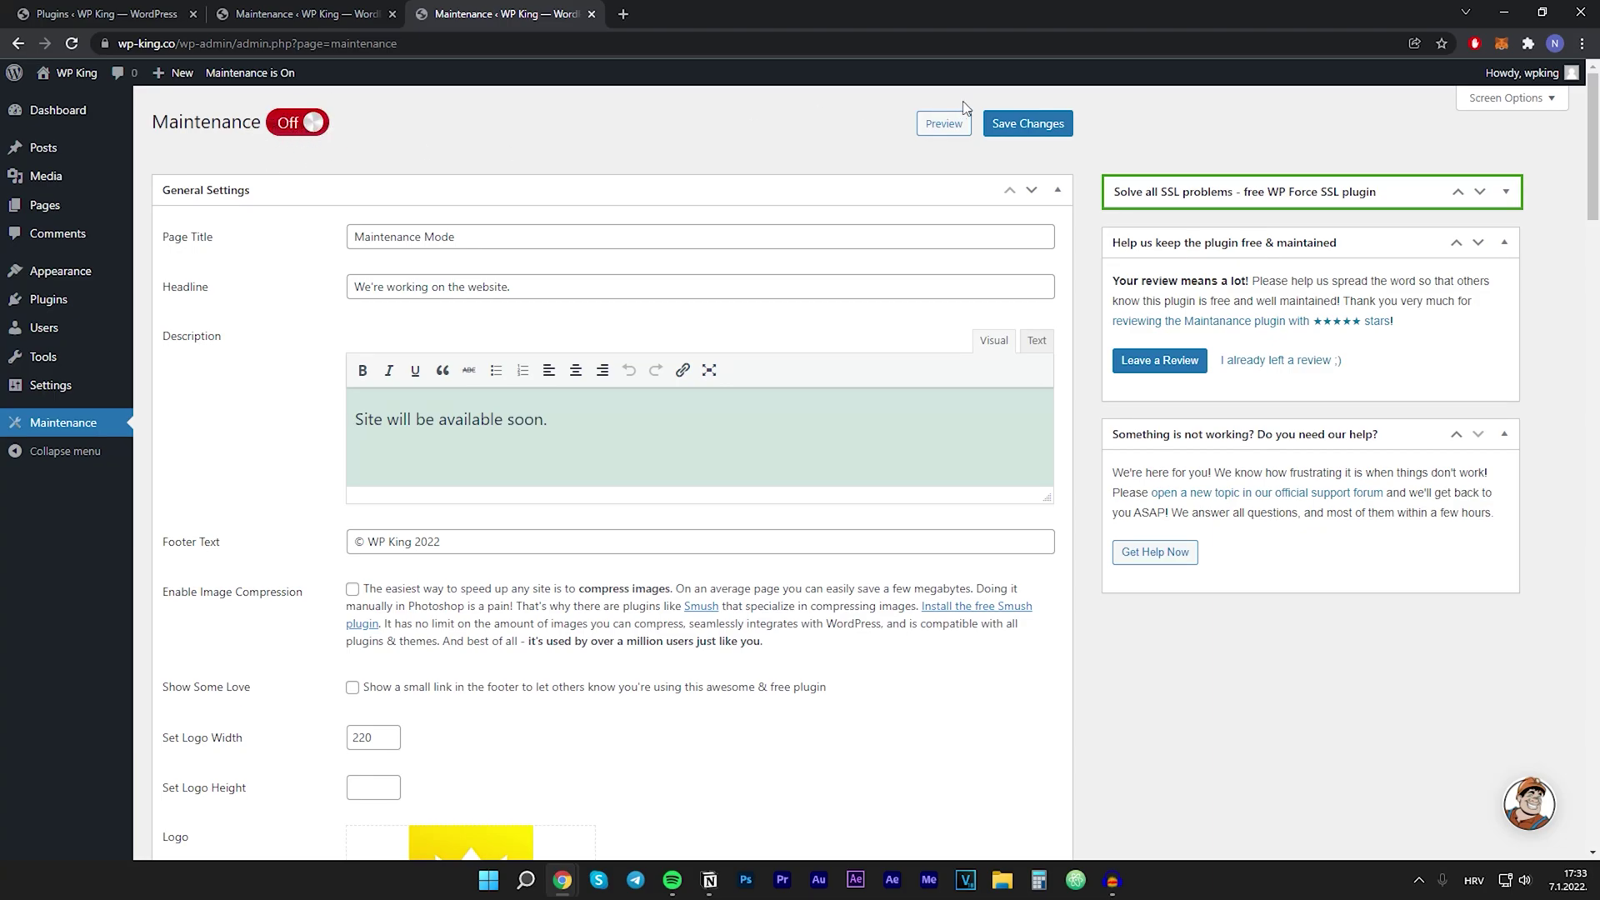
click(1033, 129)
key(alt+Tab)
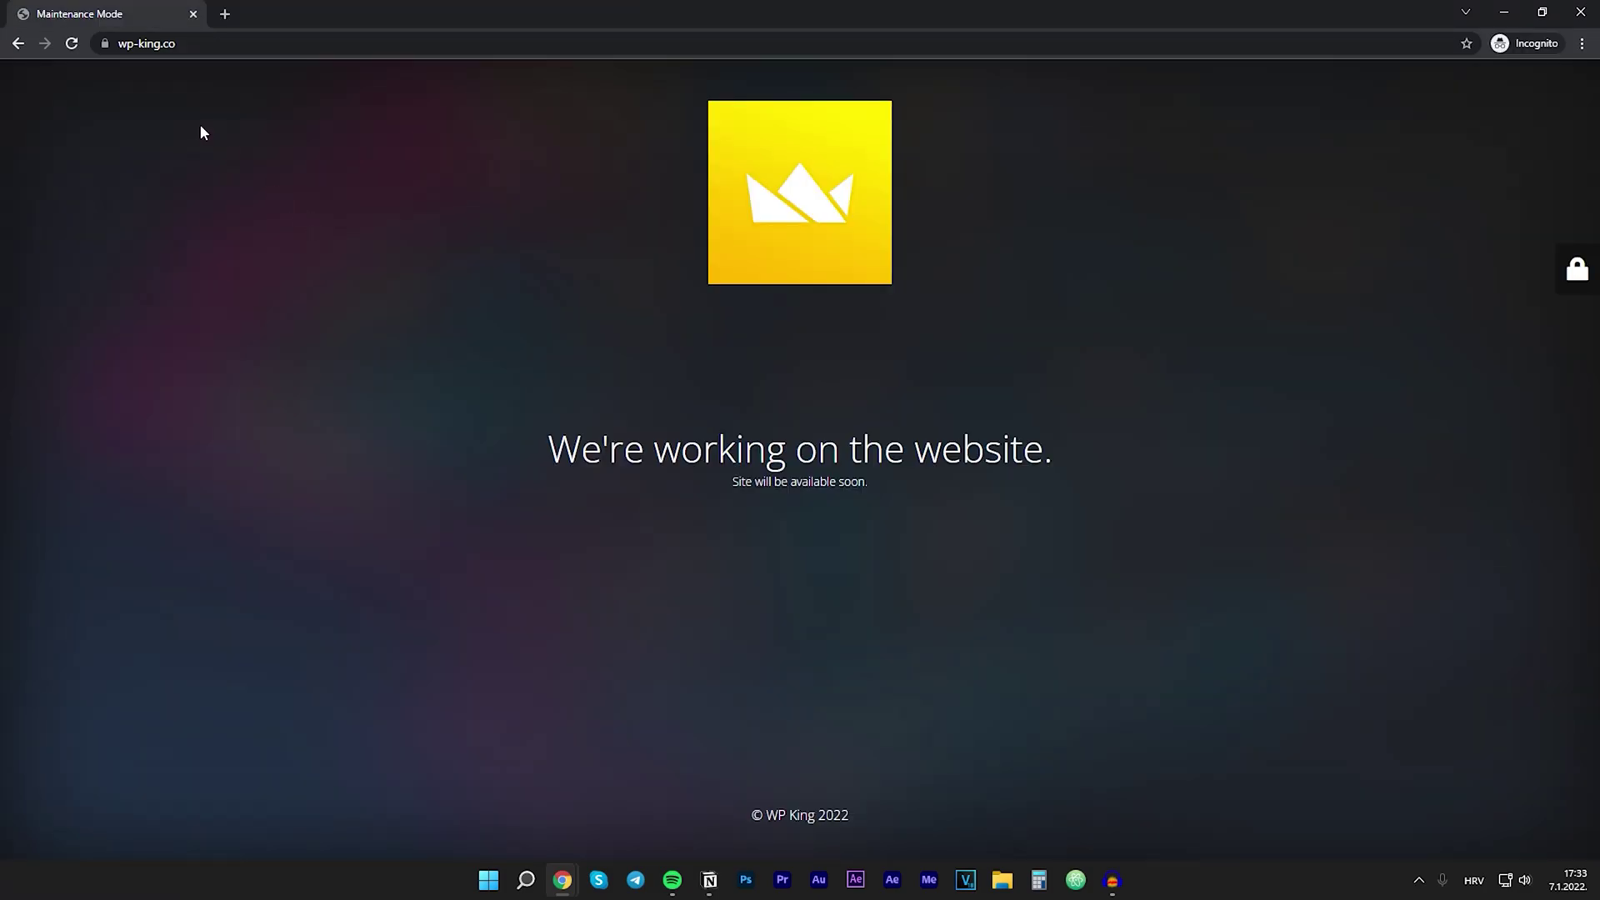
click(74, 44)
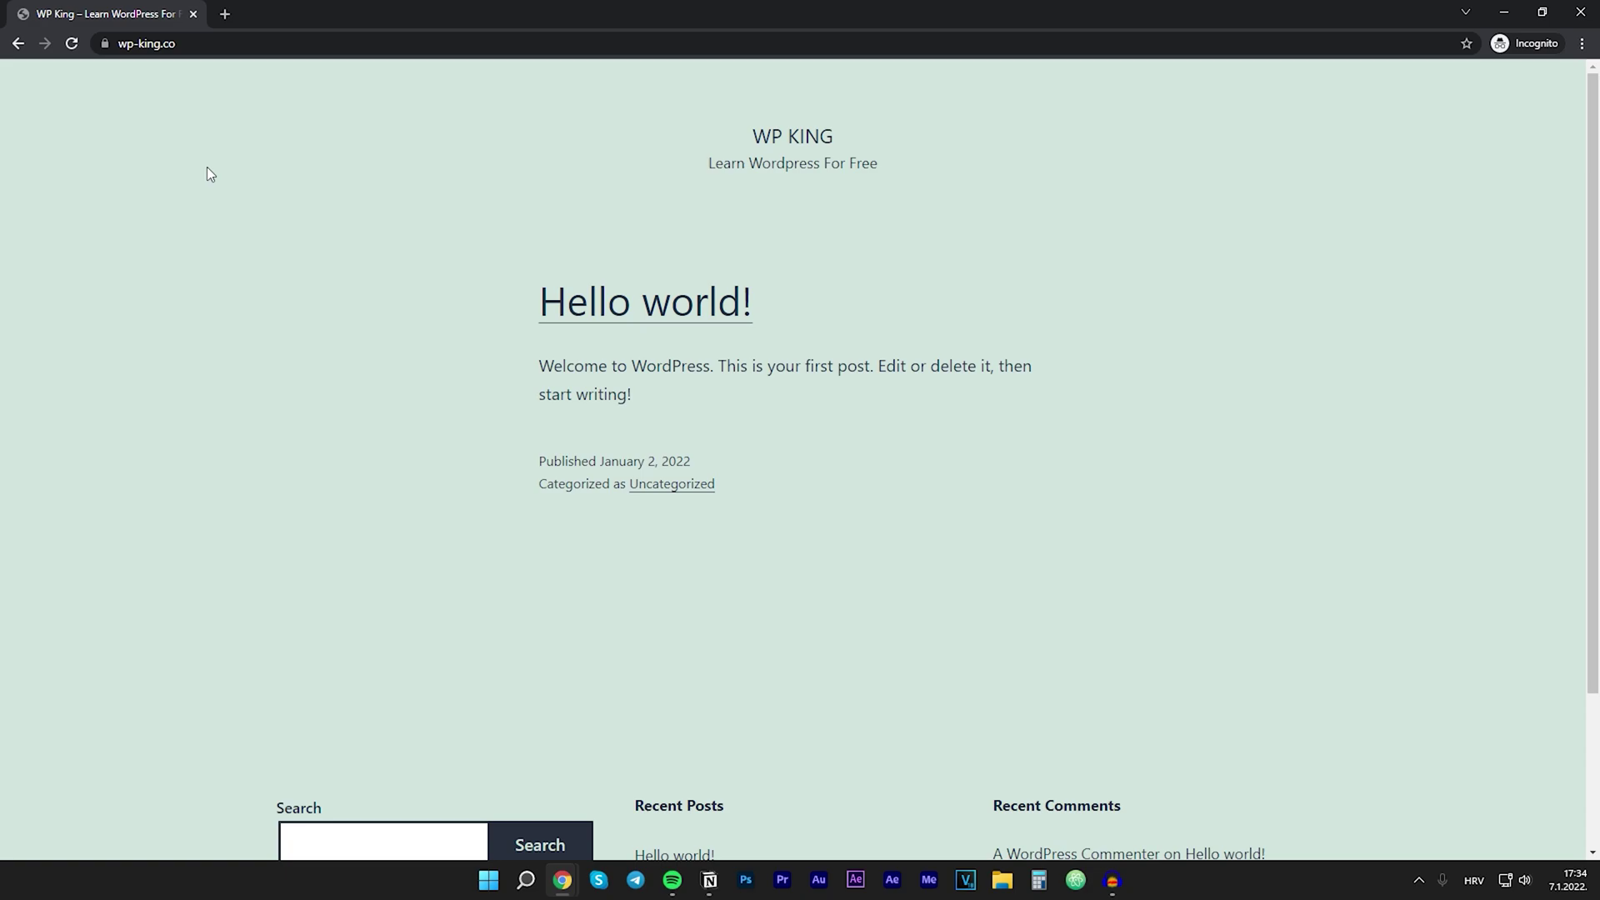